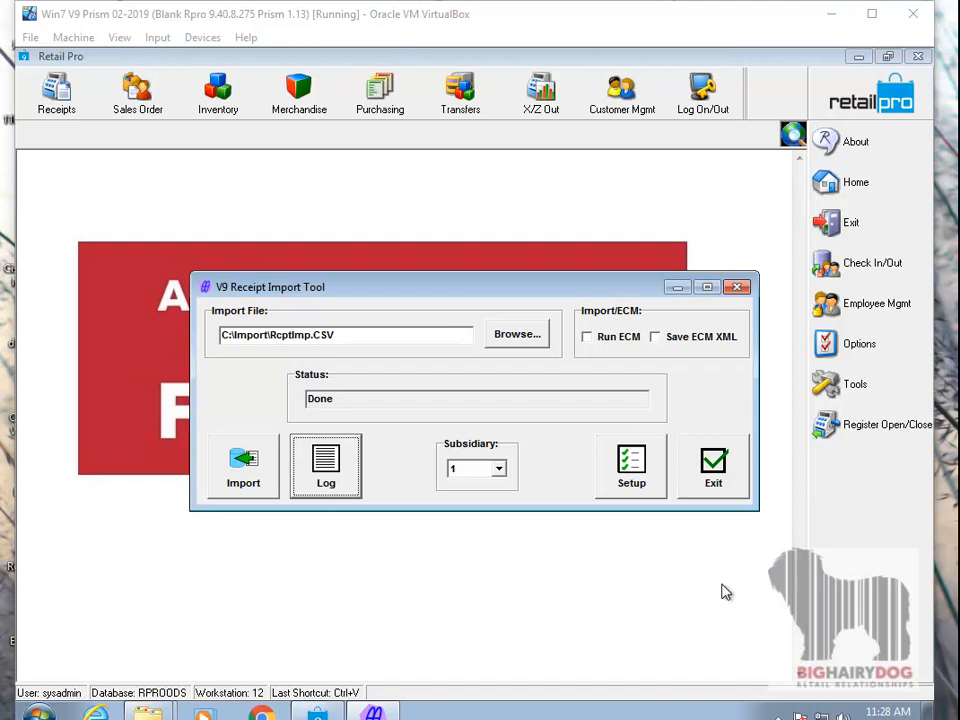
- Move the V9 Receipt Import Tool window lower and locate BHDRcptCSVToolALU.exe in the C:\RetailPro9 folder
left_click_drag(555, 296, 576, 394)
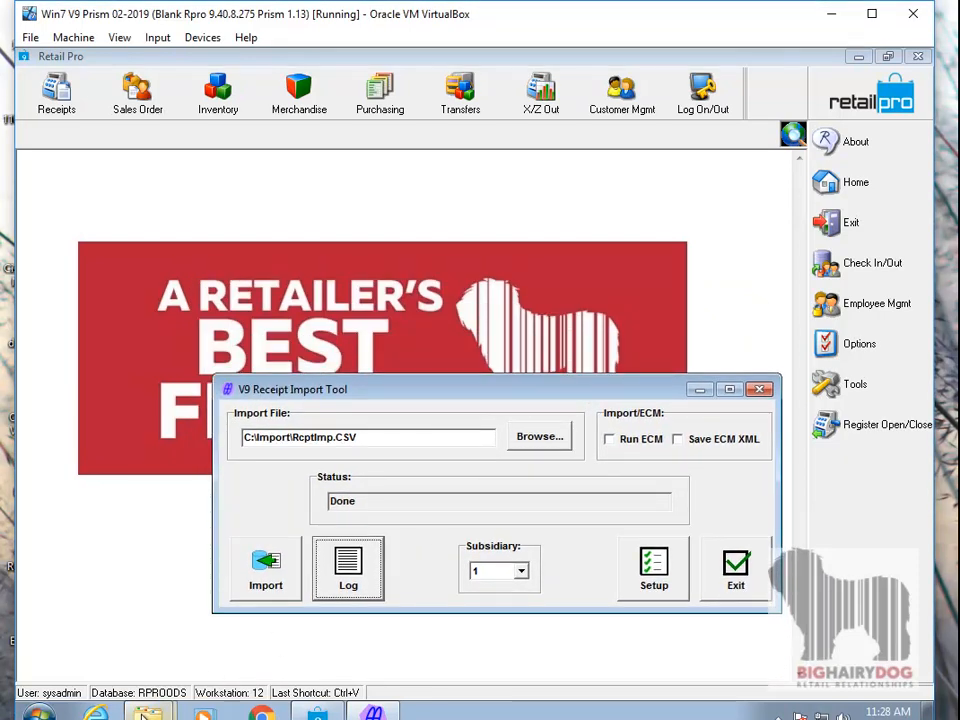
mouse_move(147, 714)
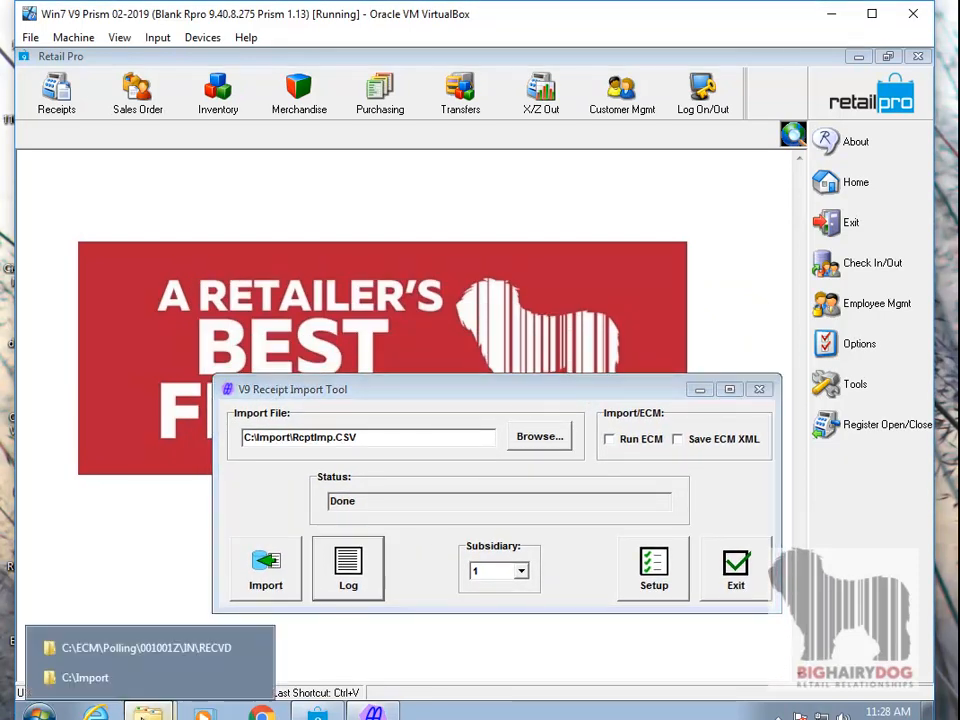
left_click(152, 655)
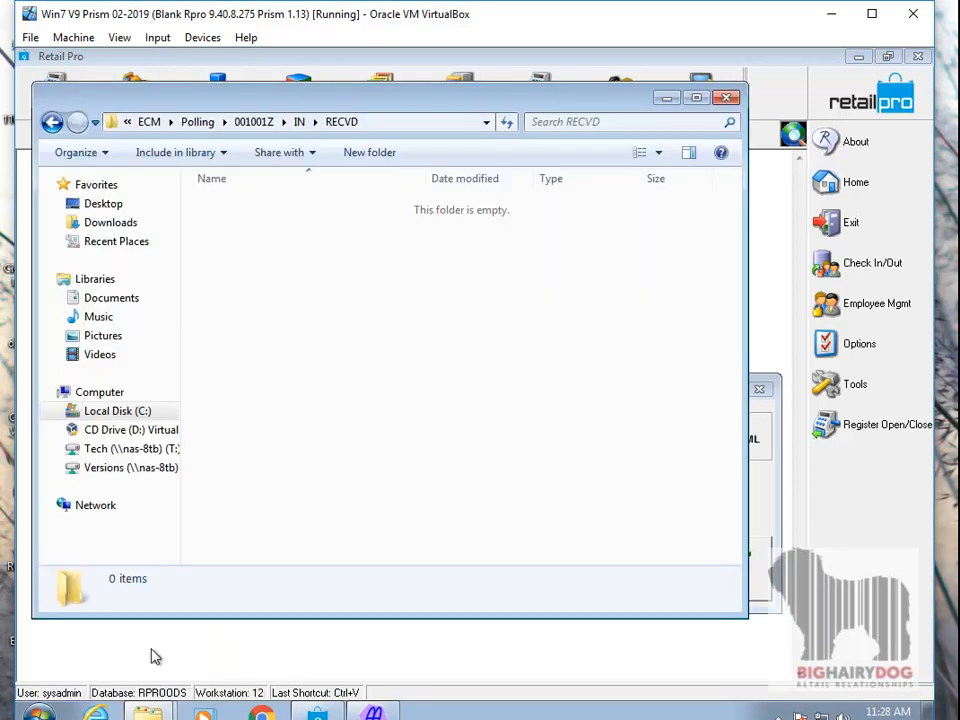
left_click(149, 121)
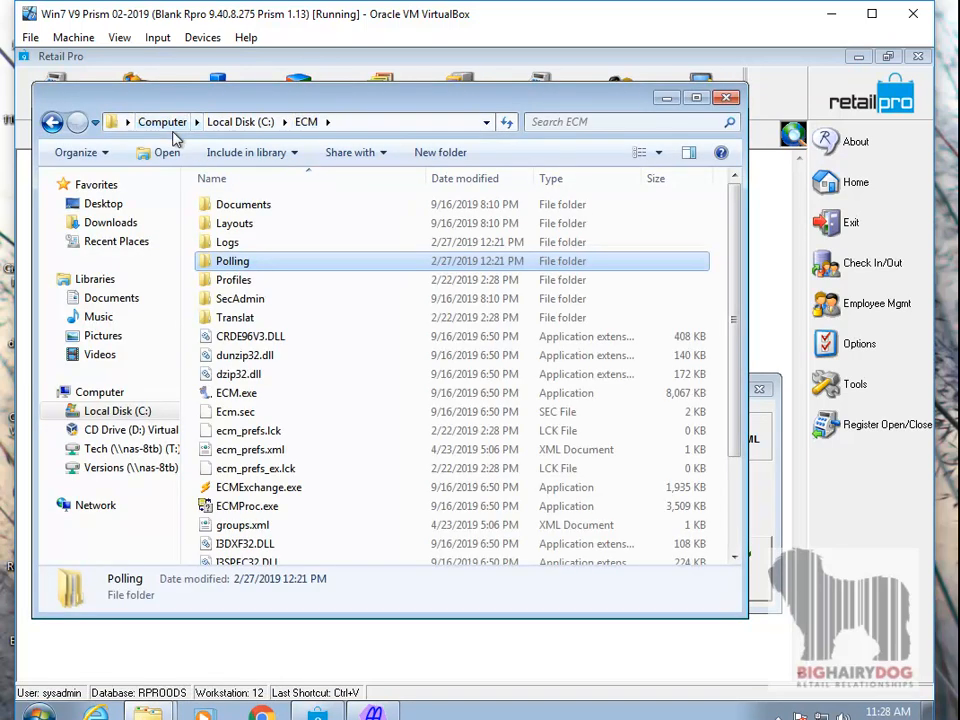
left_click(222, 121)
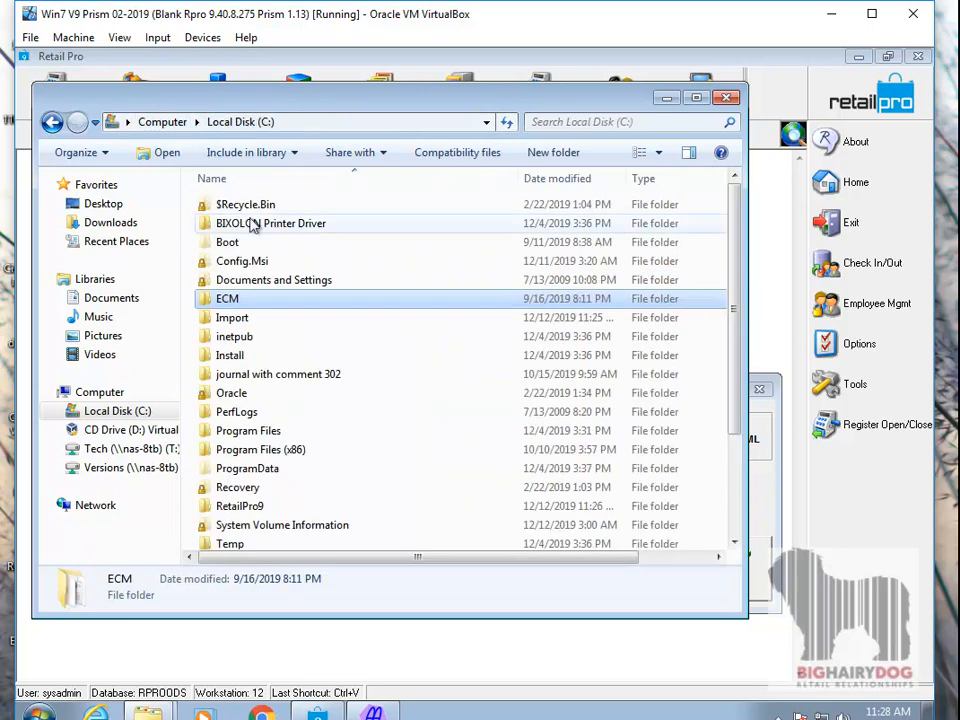
double_click(262, 506)
scroll(378, 503, "down", 2)
scroll(378, 503, "down", 1)
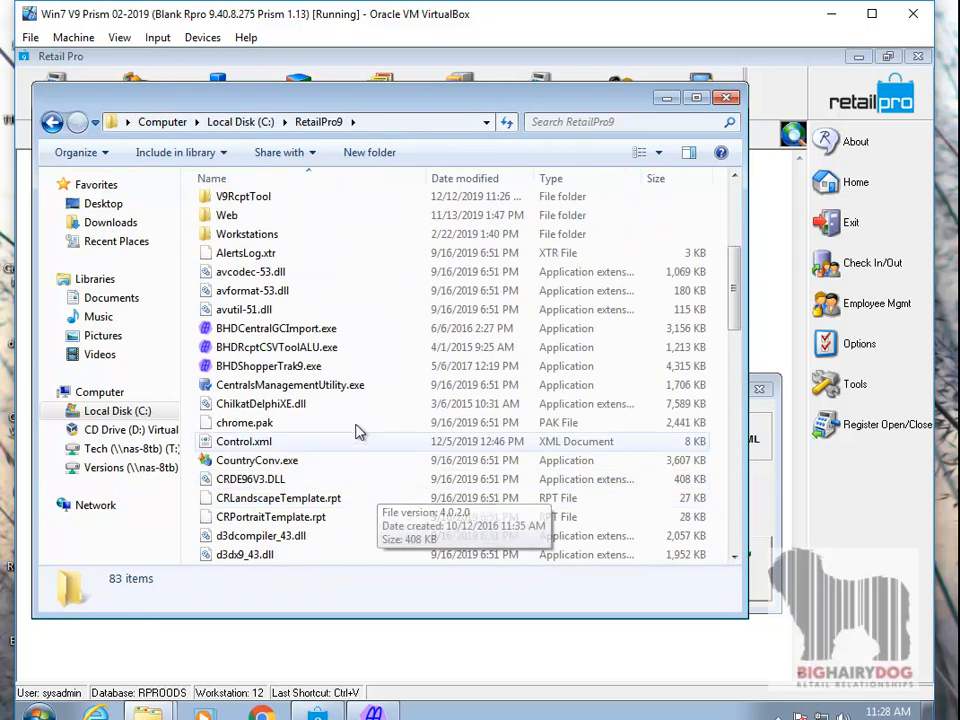
left_click(318, 349)
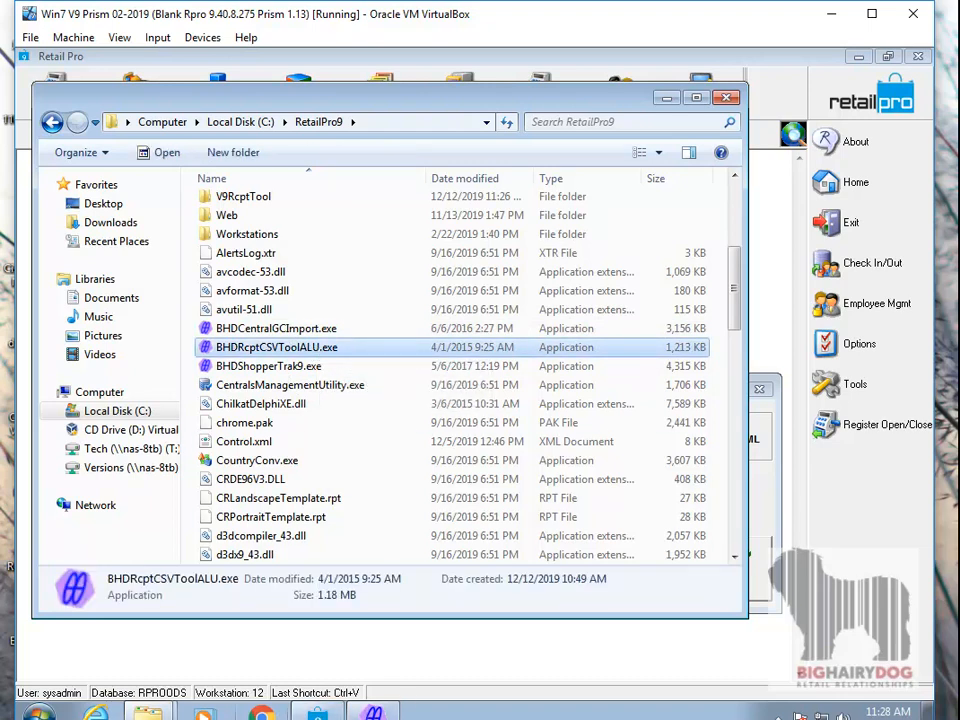
- Open RcptImp.CSV from the C:\Import folder for editing in Notepad
left_click(135, 711)
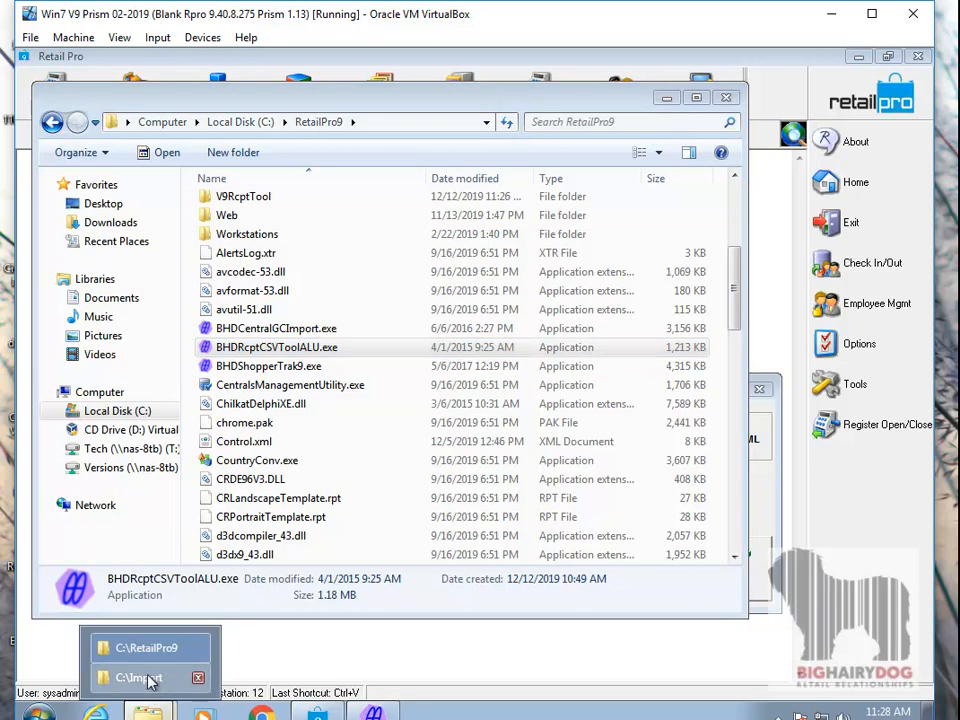
left_click(127, 679)
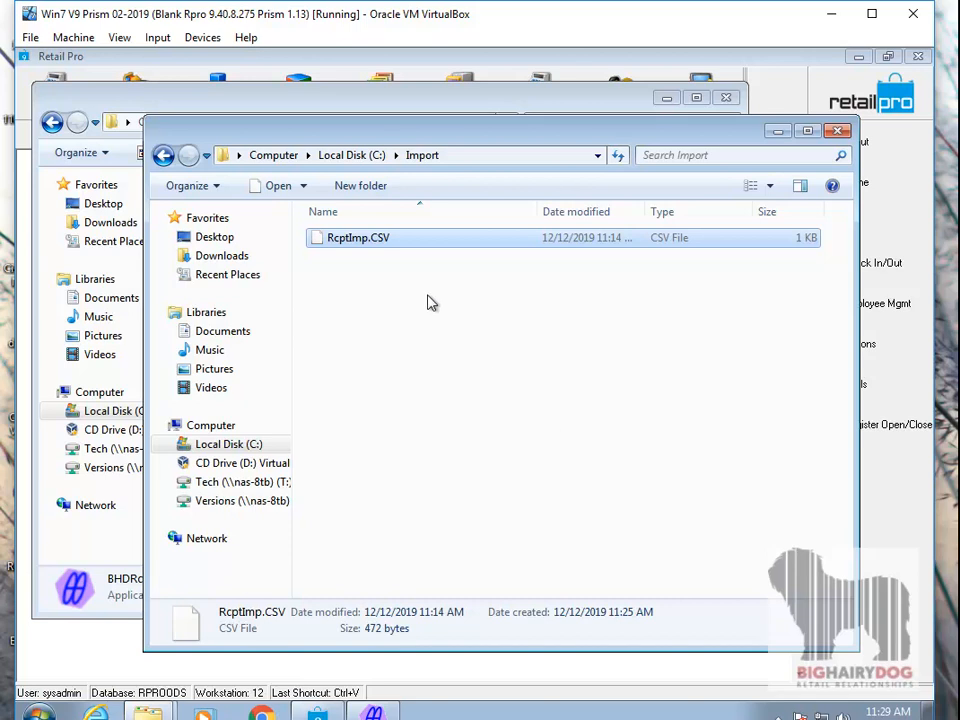
right_click(387, 245)
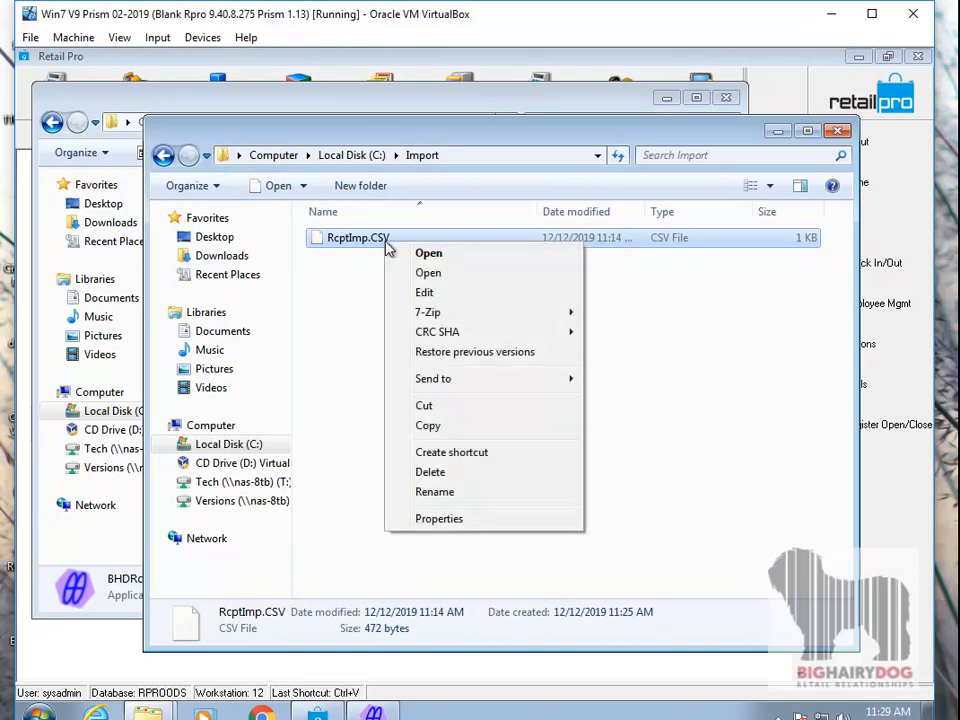
left_click(438, 294)
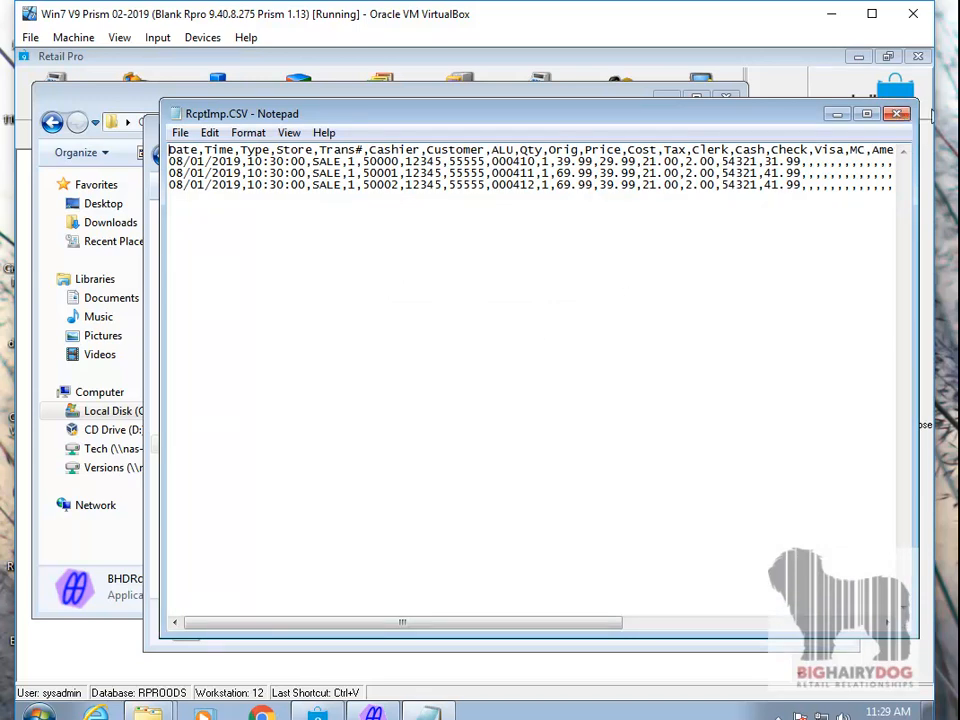
- Review the Import File Format section in the Word user guide, highlighting the return, ALU and Legacy Sales Associate entries, and minimize the guide
left_click_drag(959, 75, 300, 76)
scroll(300, 260, "up", 5)
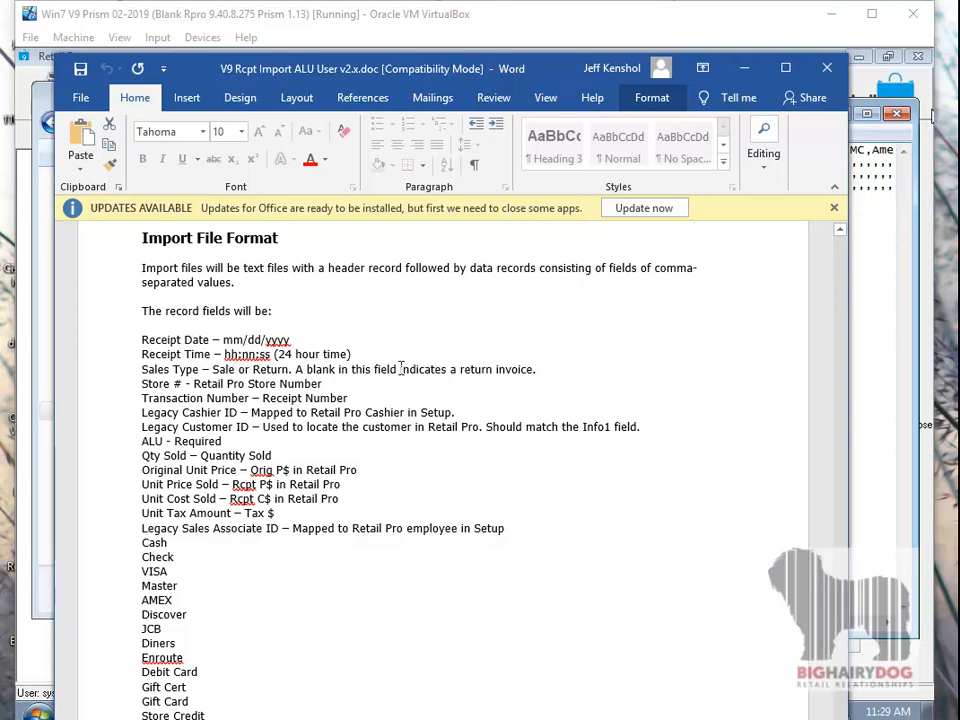
left_click_drag(458, 371, 495, 371)
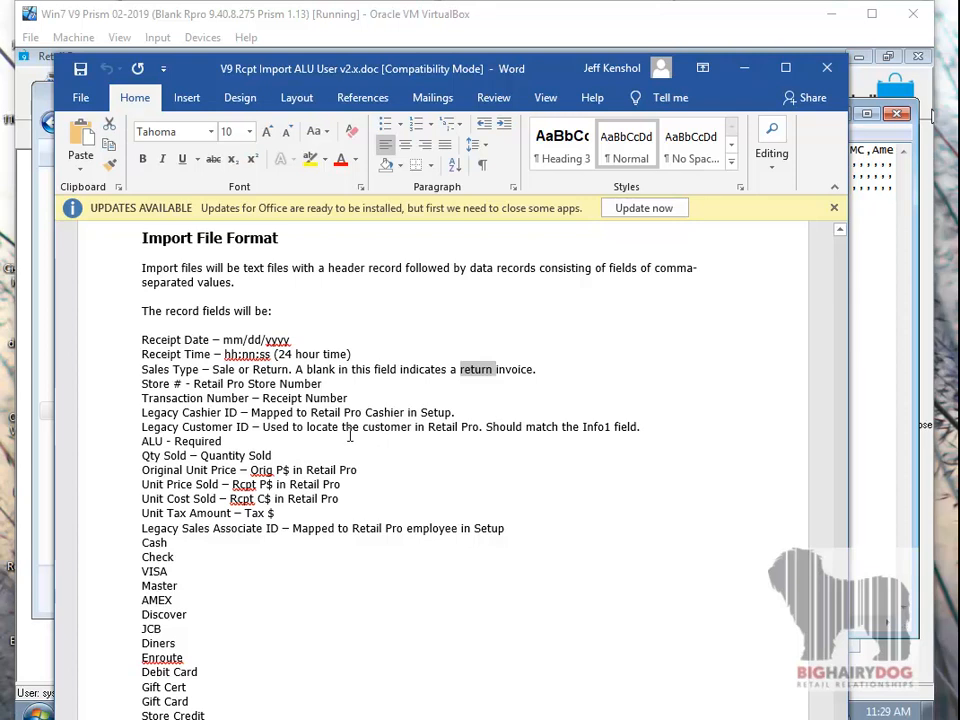
left_click_drag(222, 441, 171, 443)
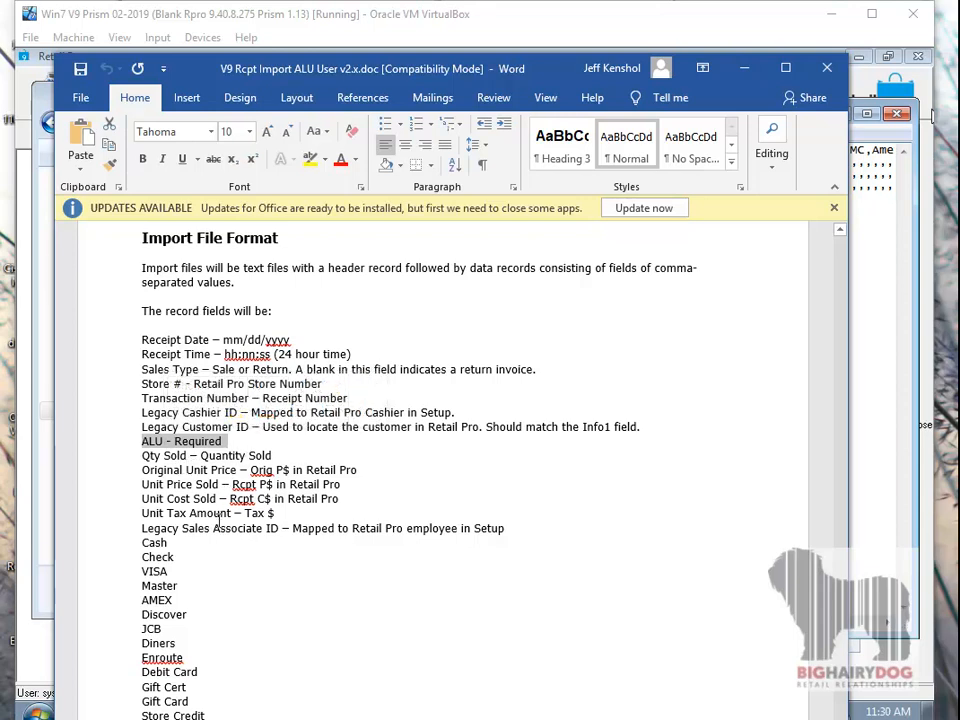
left_click_drag(142, 528, 264, 528)
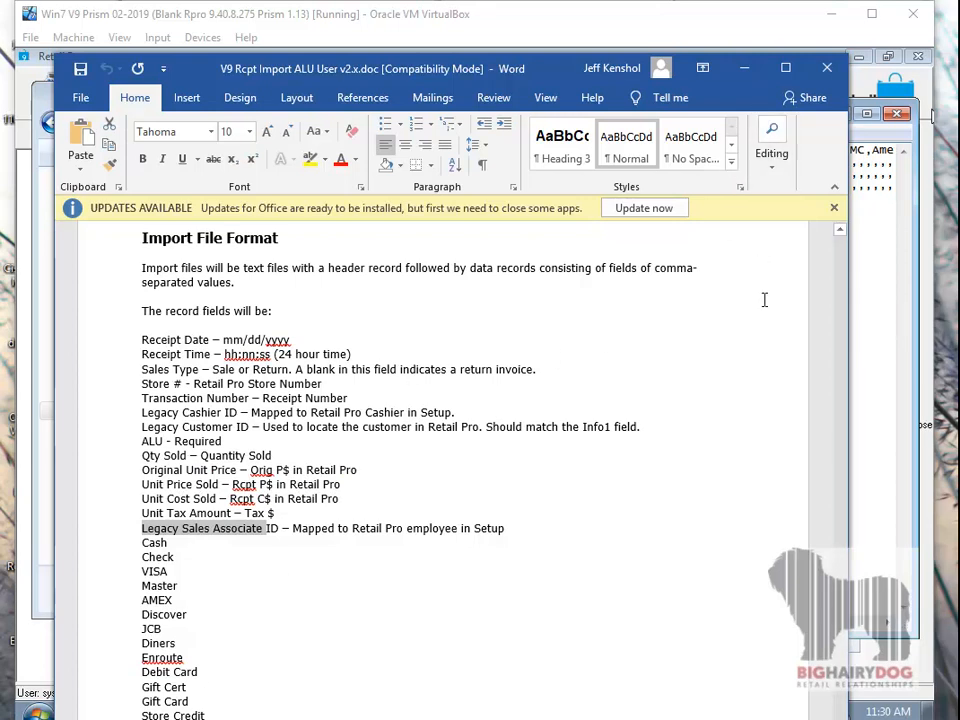
scroll(477, 395, "down", 1)
scroll(477, 393, "down", 6)
scroll(477, 393, "up", 7)
left_click(744, 68)
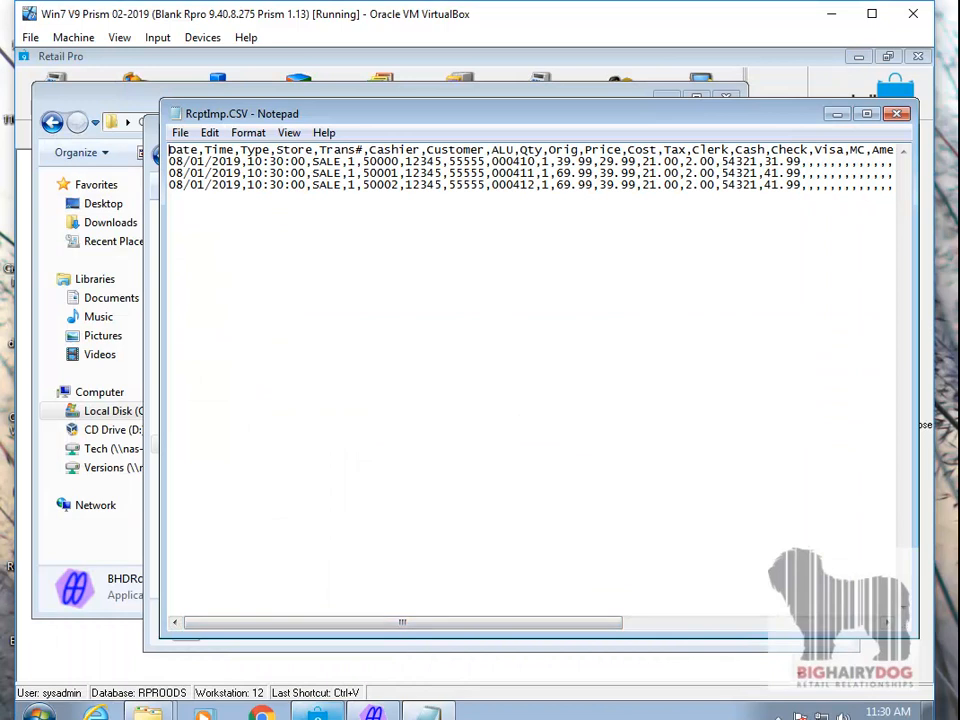
- Select item ALU 000410 in the Retail Pro inventory and highlight the matching ALU in the first record of RcptImp.CSV in Notepad
left_click(319, 712)
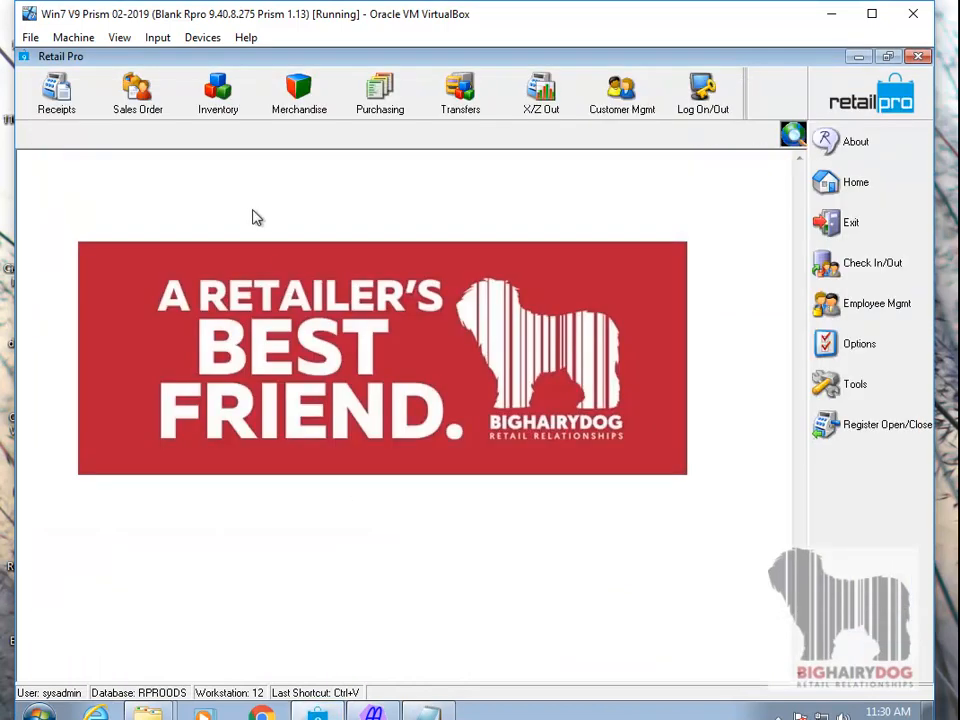
left_click(232, 100)
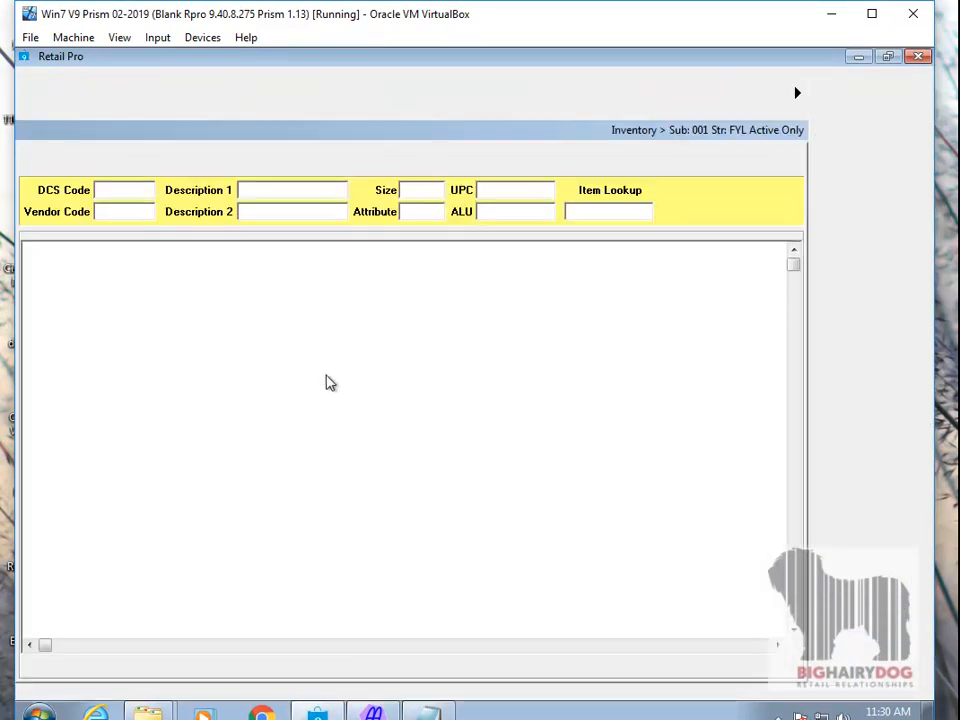
left_click(116, 268)
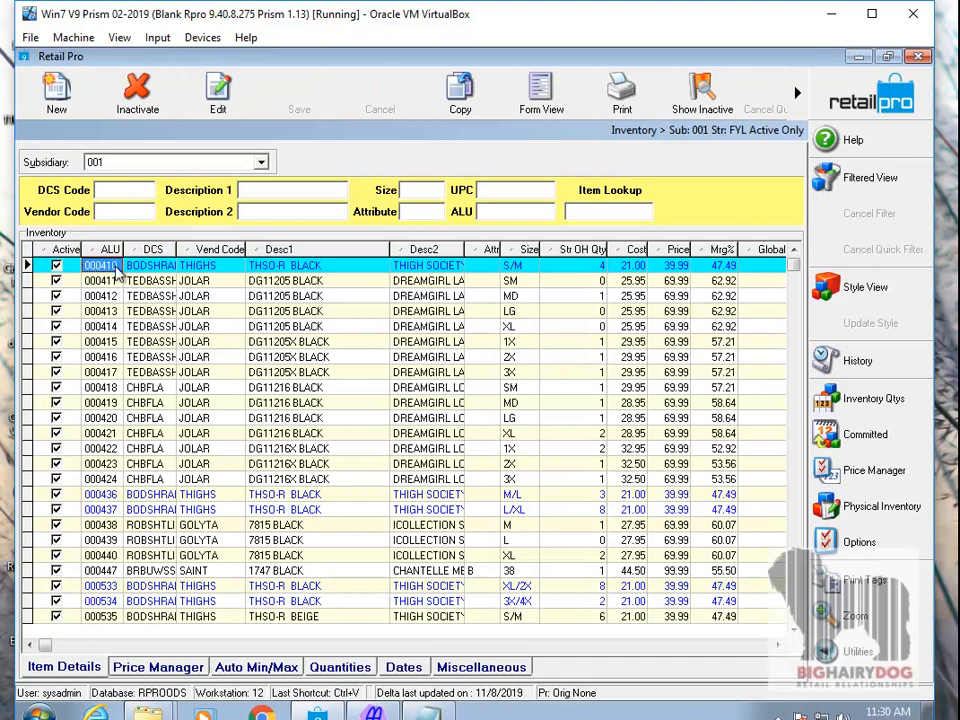
left_click(429, 713)
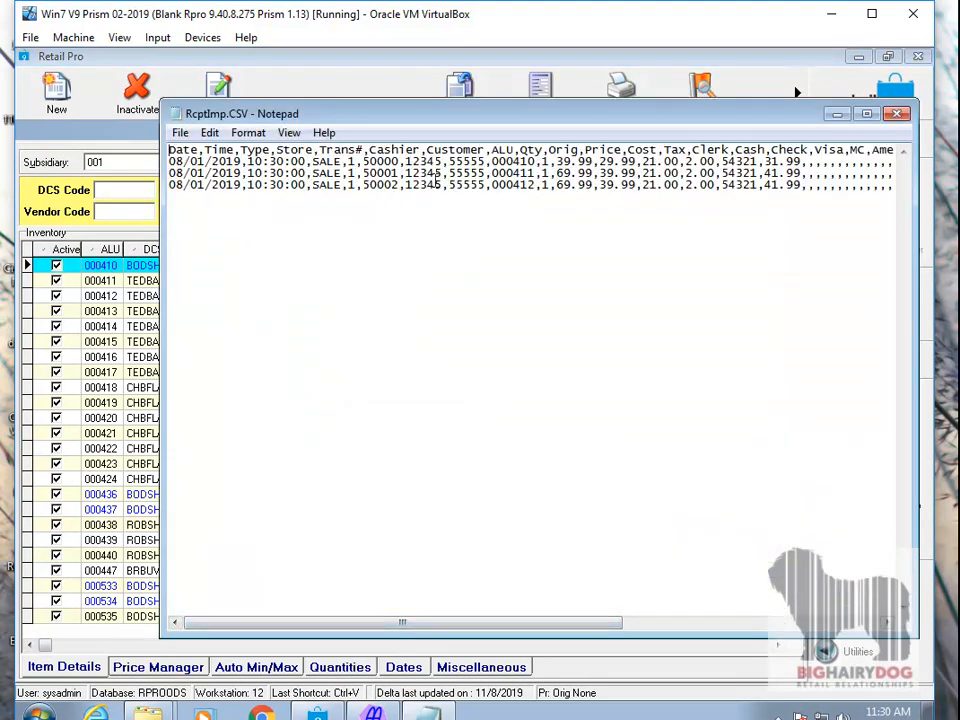
double_click(541, 161)
left_click_drag(541, 161, 491, 161)
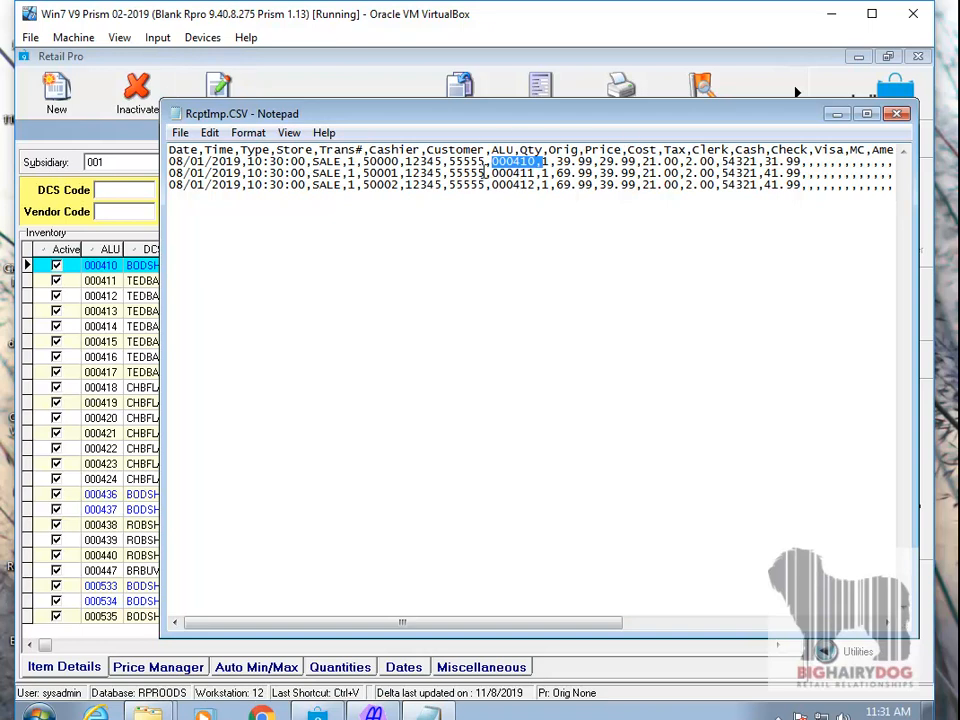
- Highlight the first record's customer number in RcptImp.CSV, and open the first customer's record in form view in Retail Pro
left_click_drag(487, 163, 450, 163)
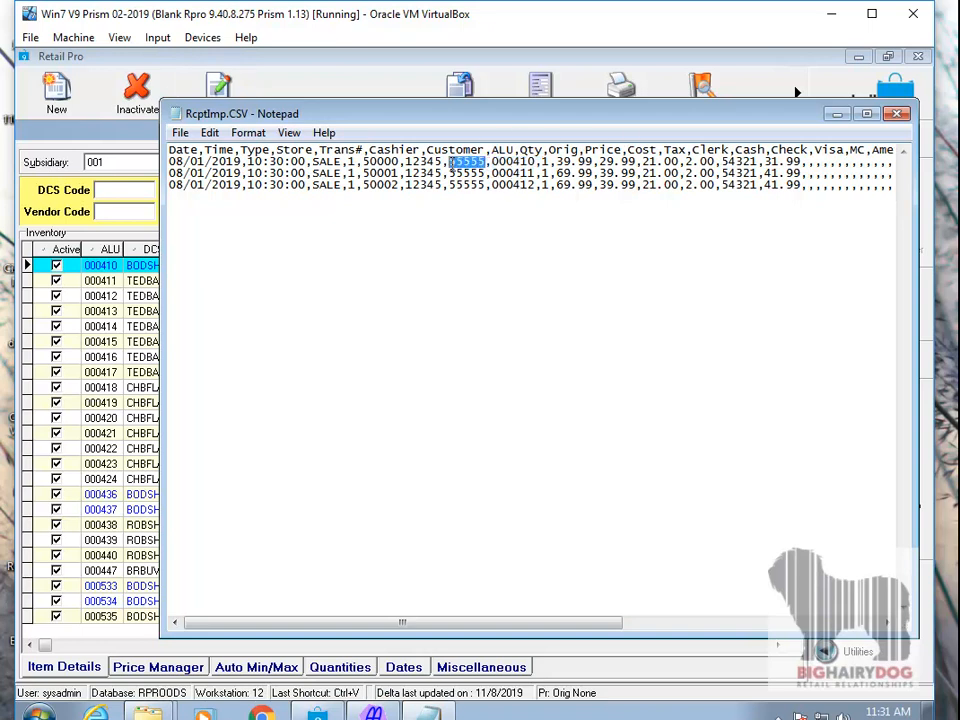
left_click(330, 62)
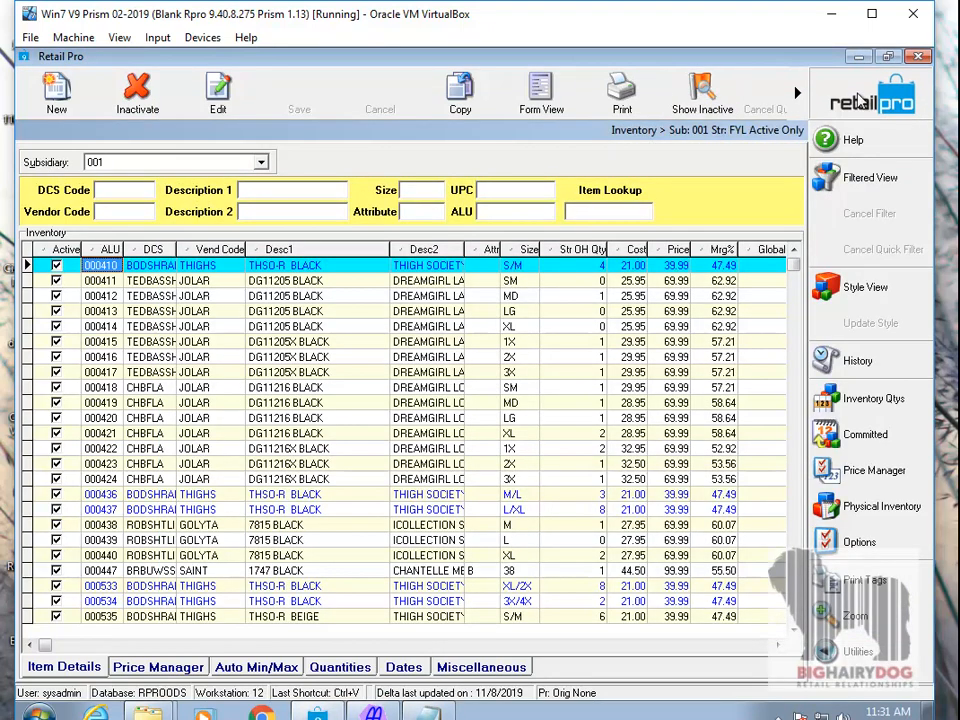
left_click(843, 109)
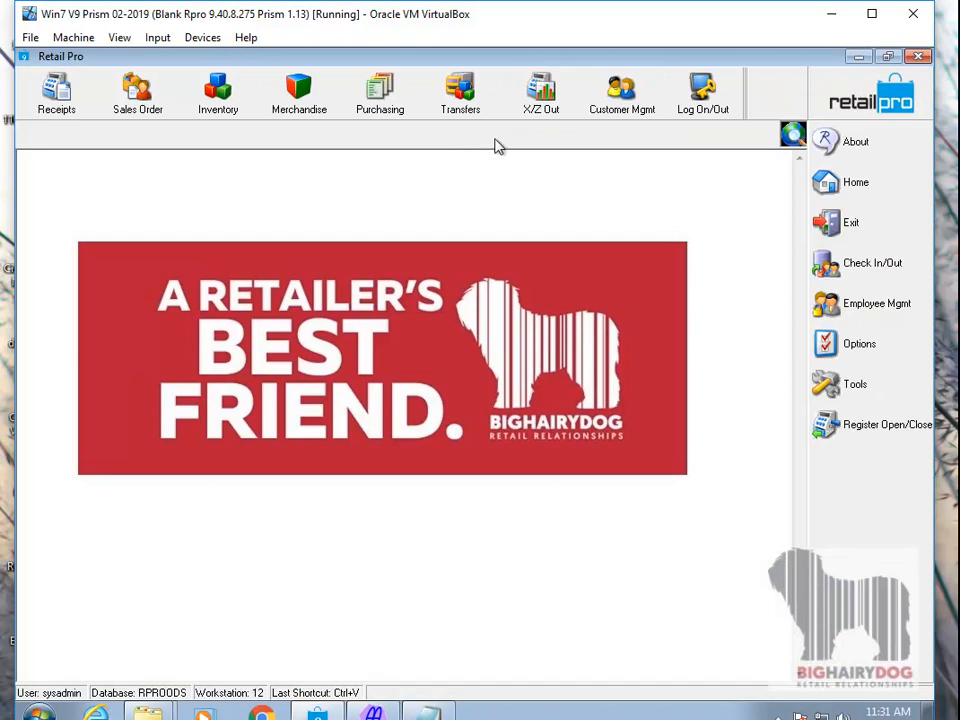
left_click(615, 110)
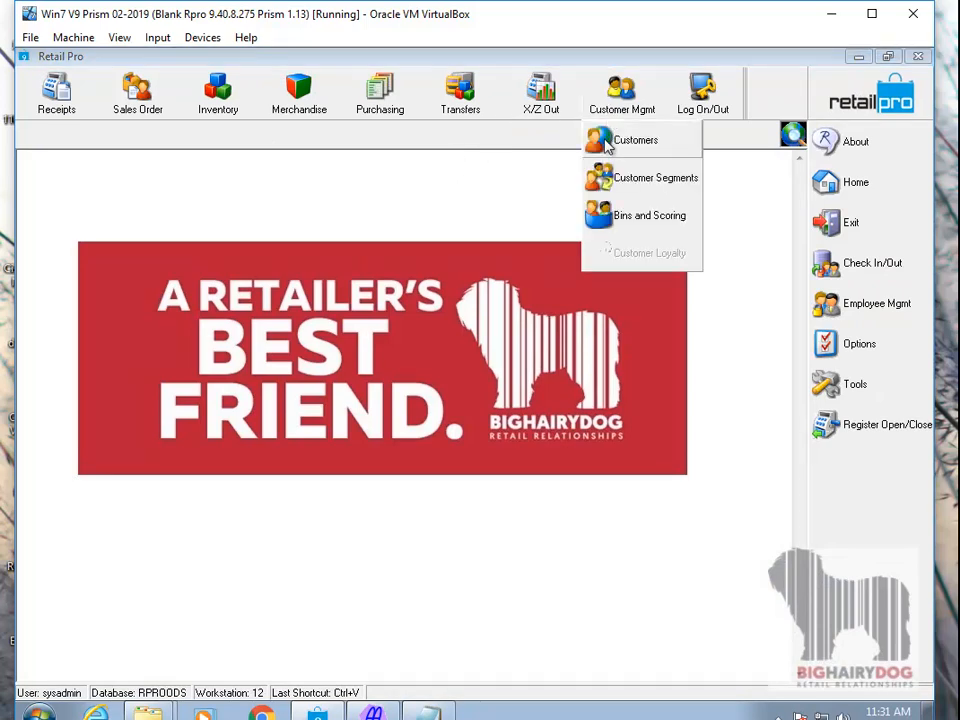
left_click(618, 145)
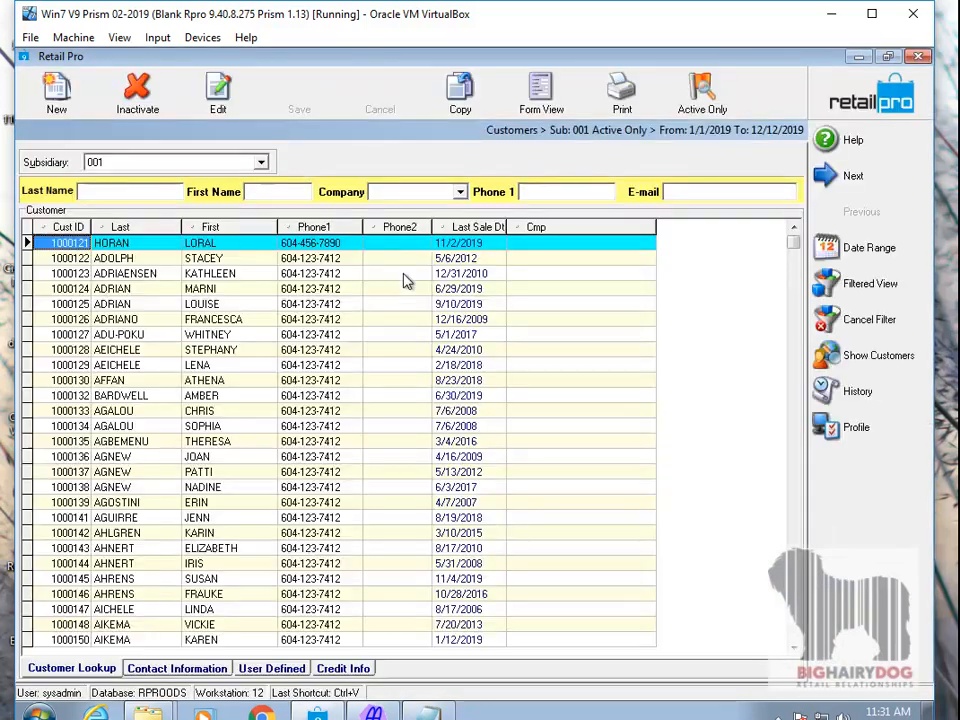
left_click(242, 244)
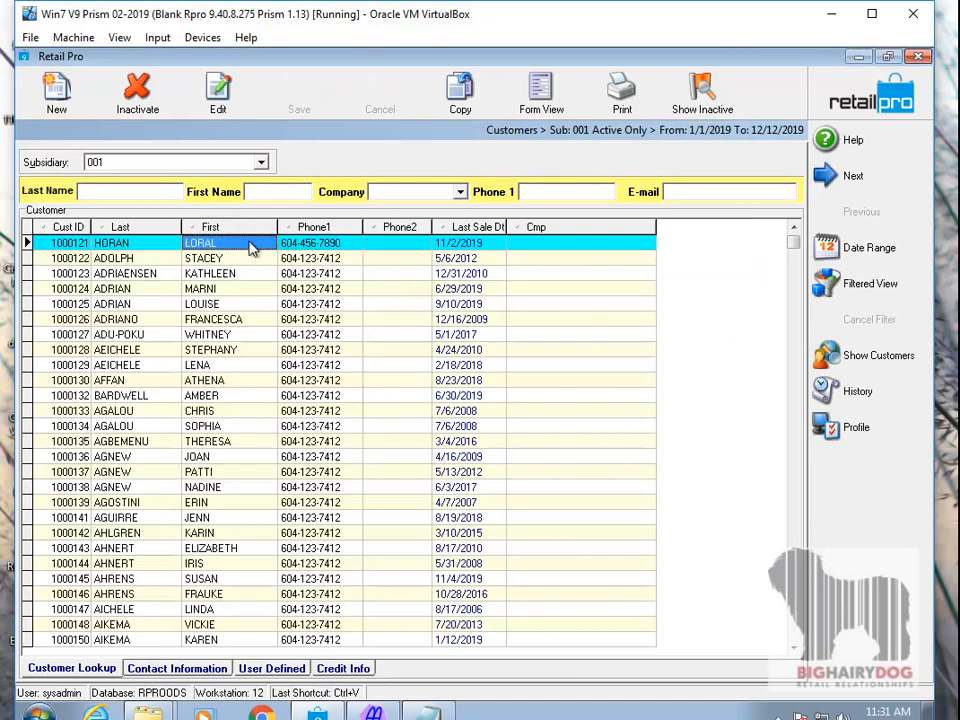
left_click(541, 92)
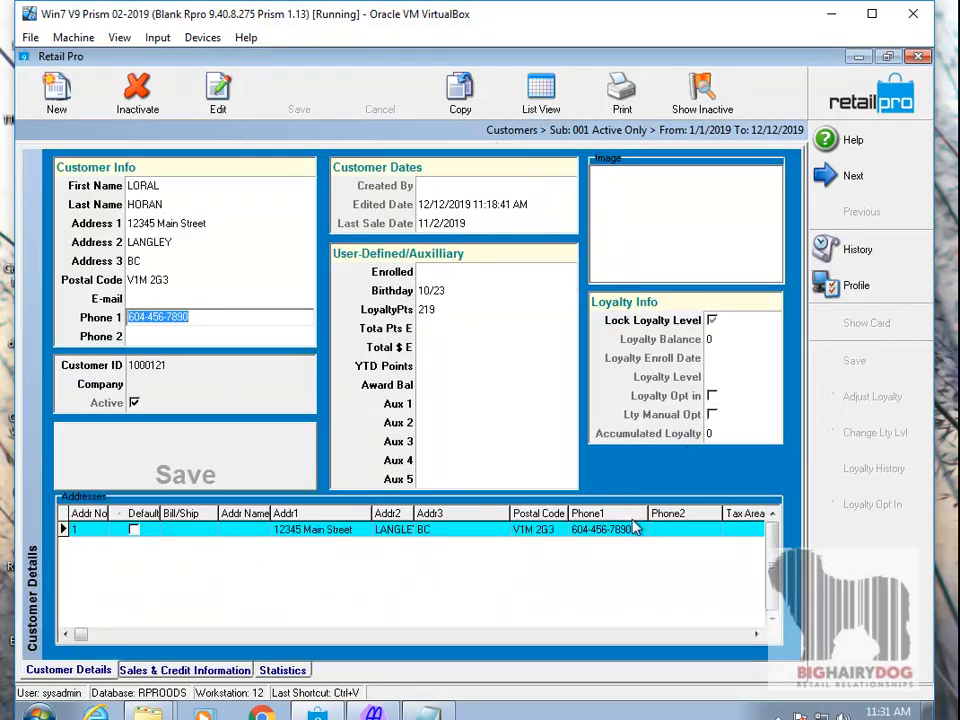
- Examine the customer's Info 1 field in the sales and credit information, comparing it with the Customer ID in the customer details
left_click(205, 670)
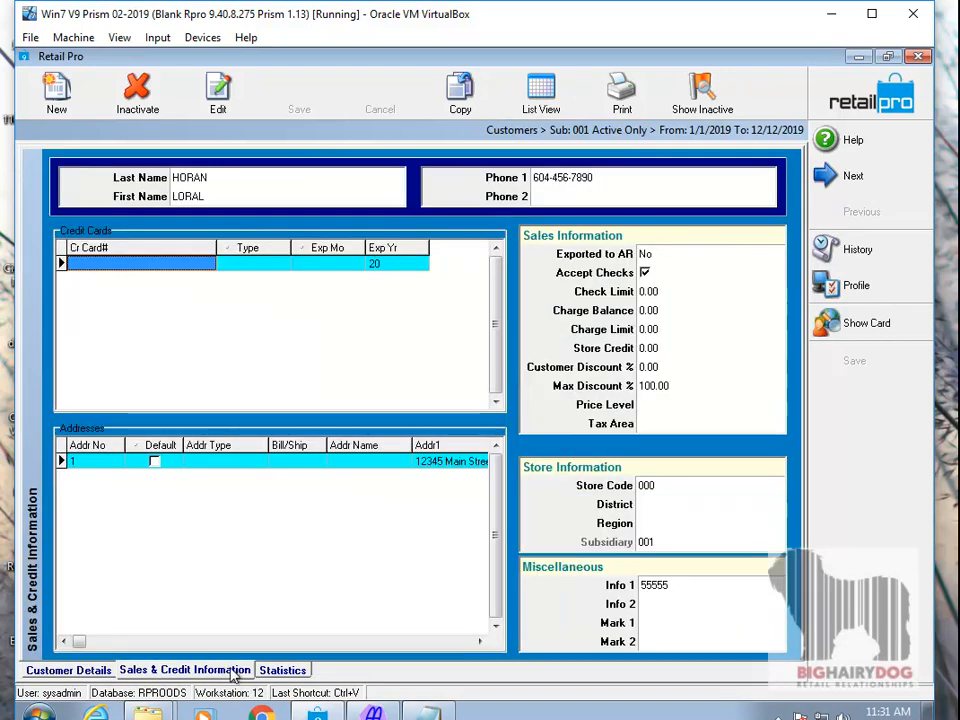
left_click(666, 585)
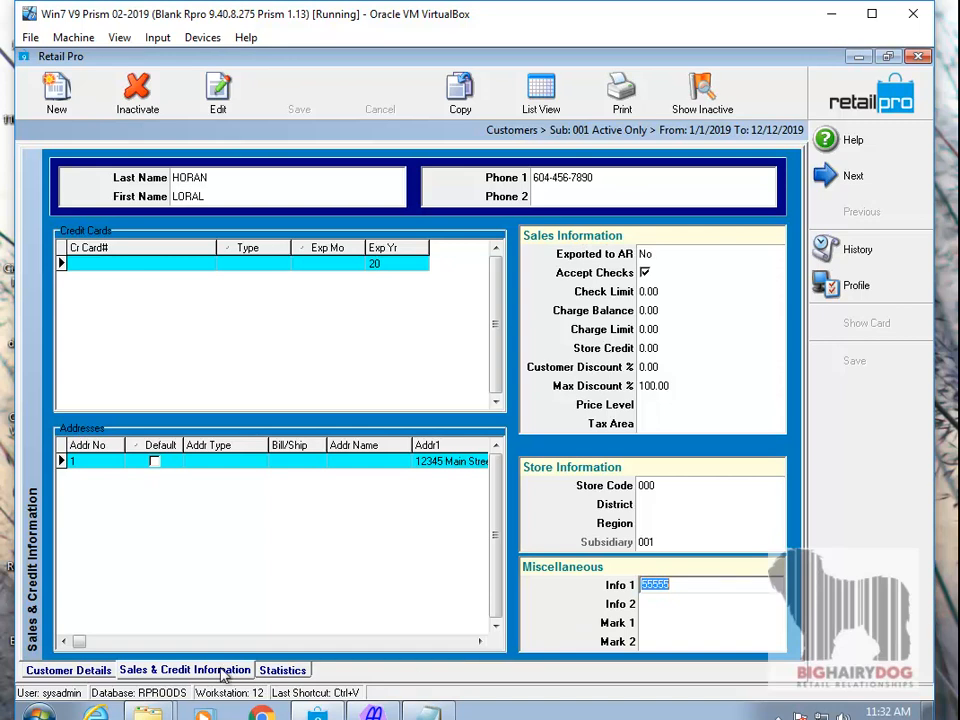
left_click(68, 670)
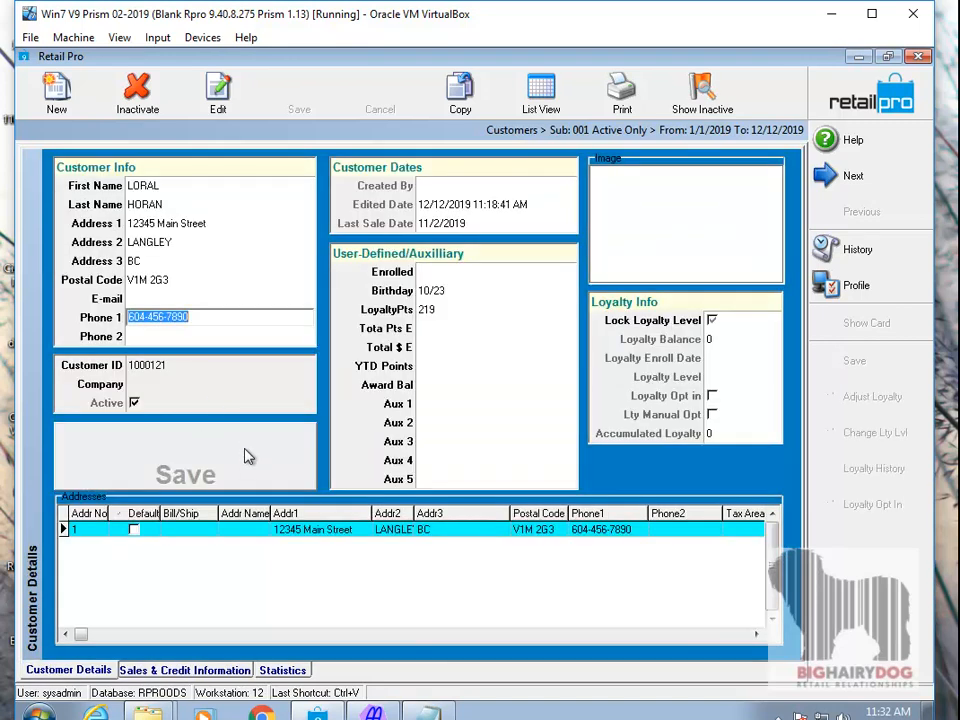
left_click(167, 365)
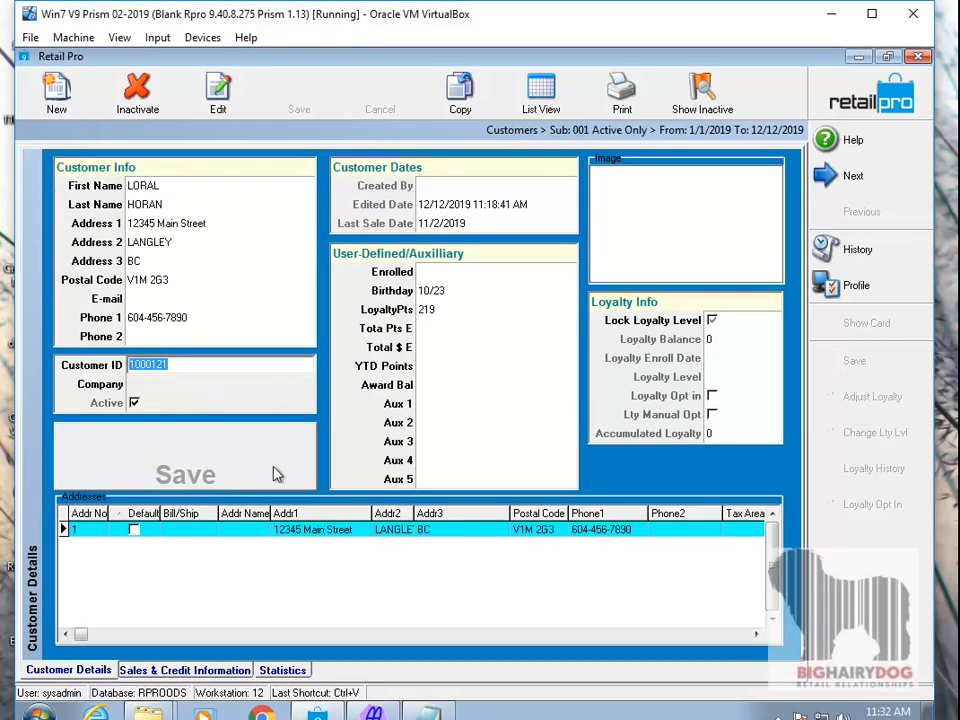
left_click(185, 670)
left_click(668, 586)
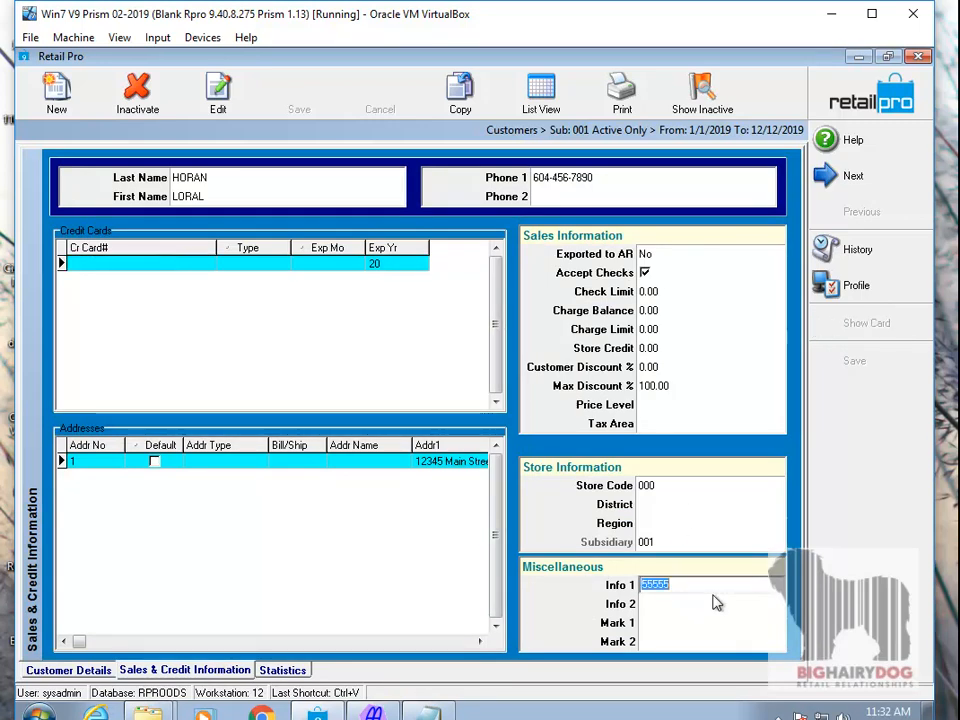
- Minimize Retail Pro and switch to the V9 Receipt Import Tool
left_click(857, 57)
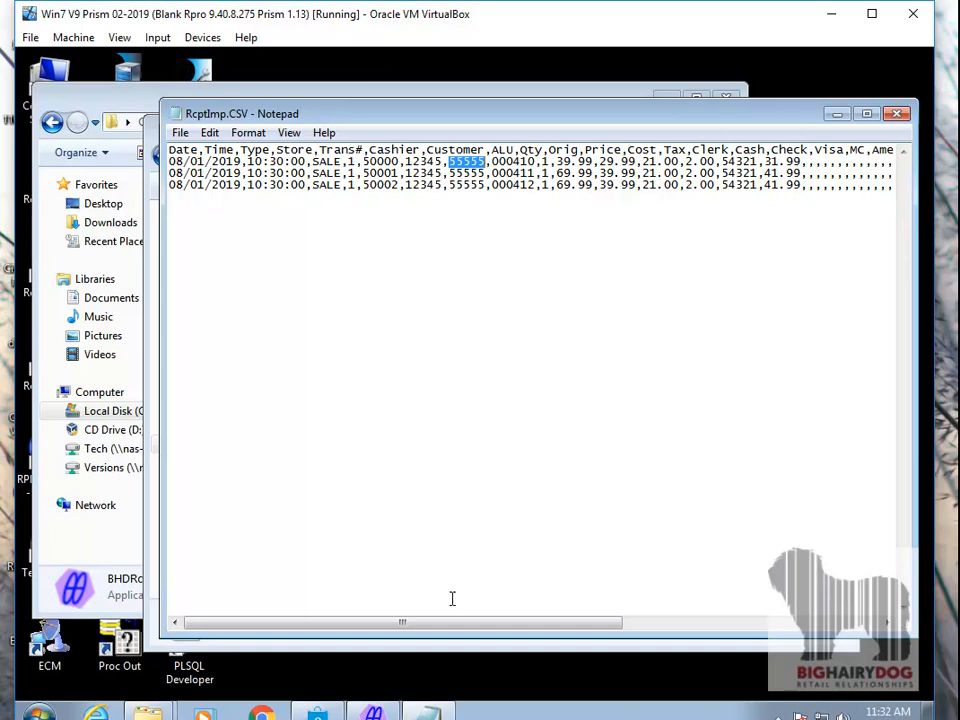
key("alt+Tab")
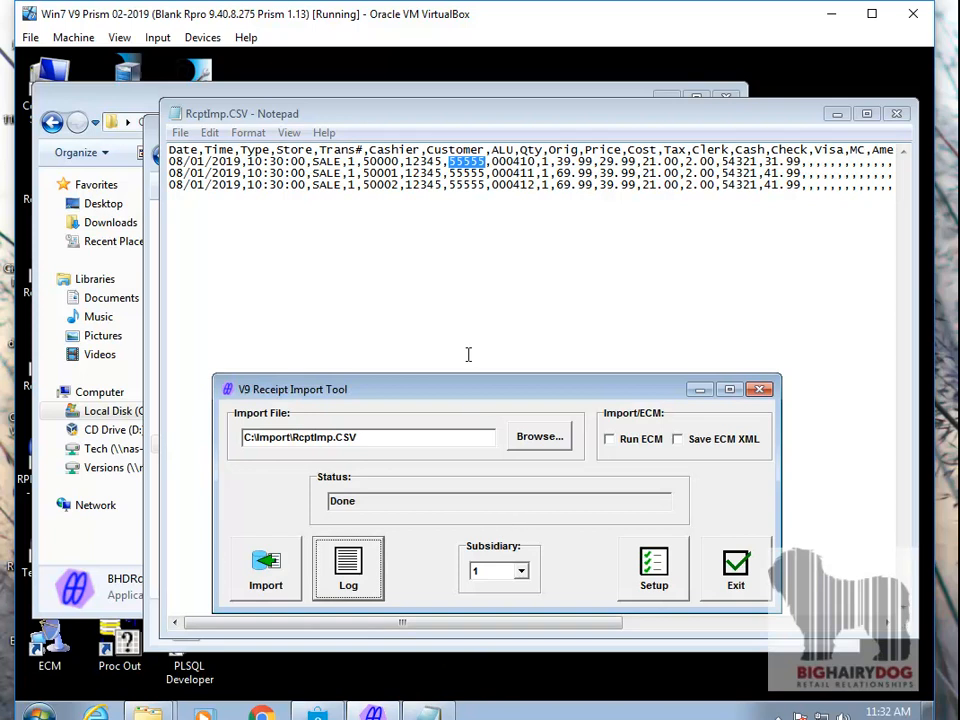
- Open the import tool's setup and examine the import ID mappings for cashiers and salespersons
left_click_drag(464, 396, 442, 255)
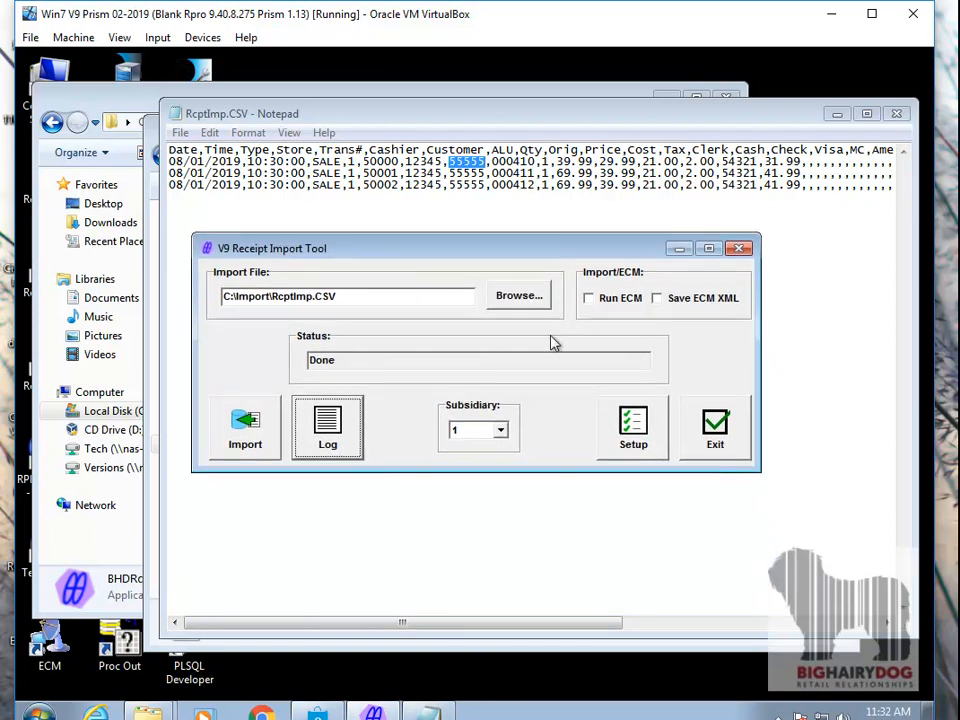
left_click(634, 428)
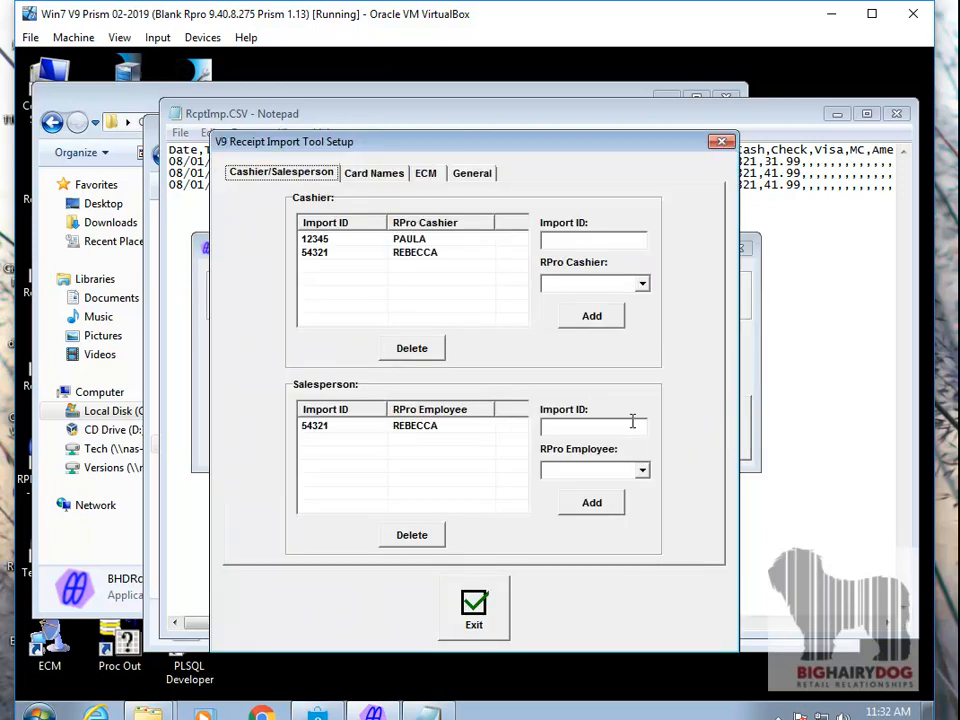
left_click(332, 256)
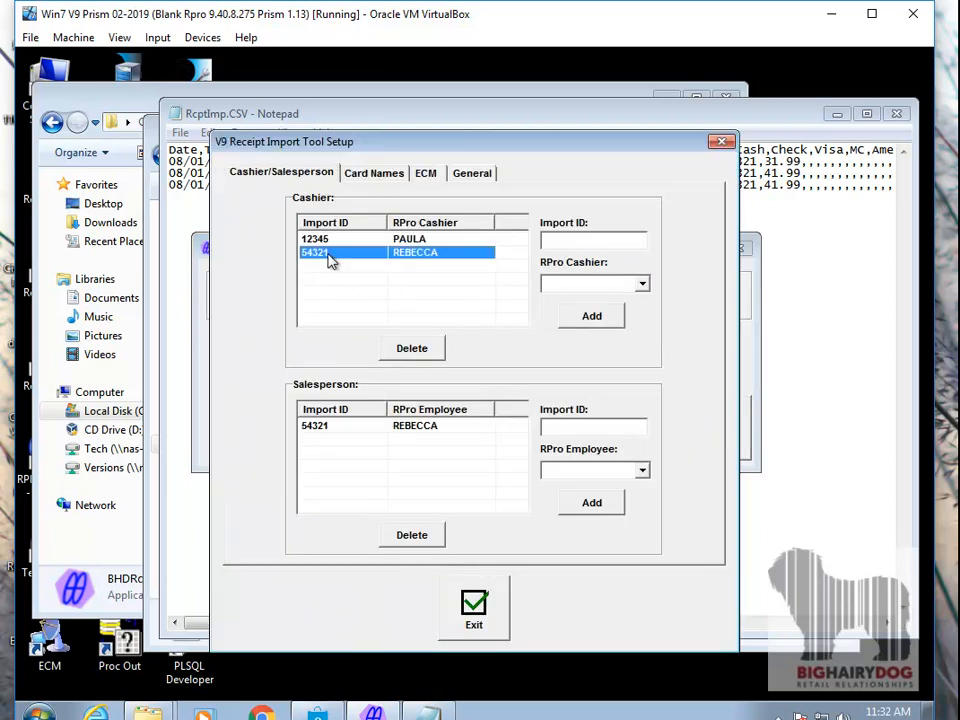
left_click(344, 240)
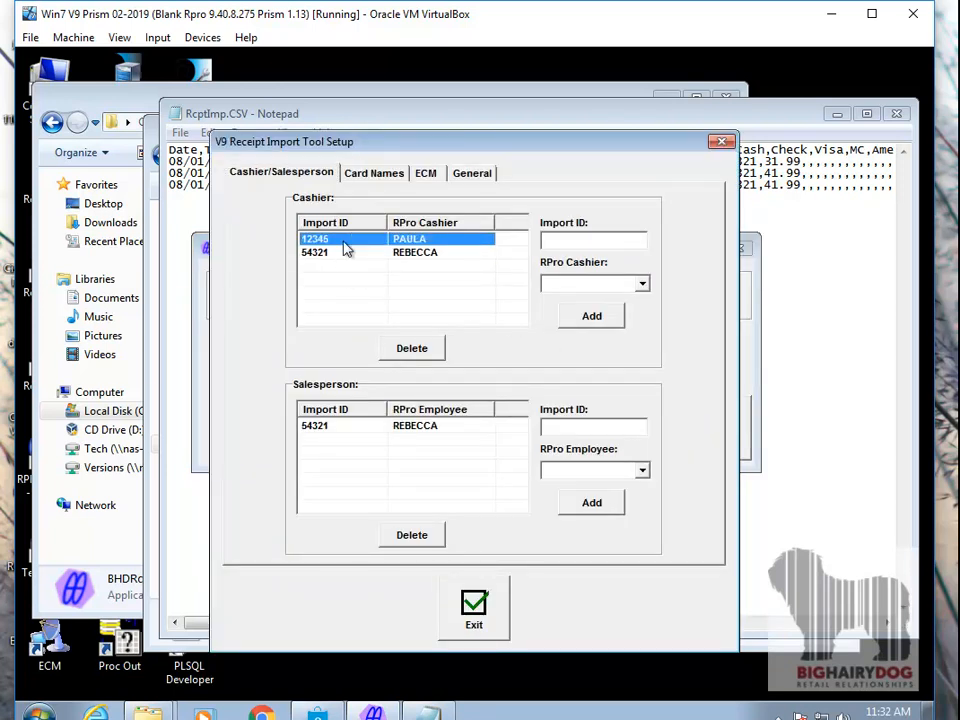
left_click(349, 427)
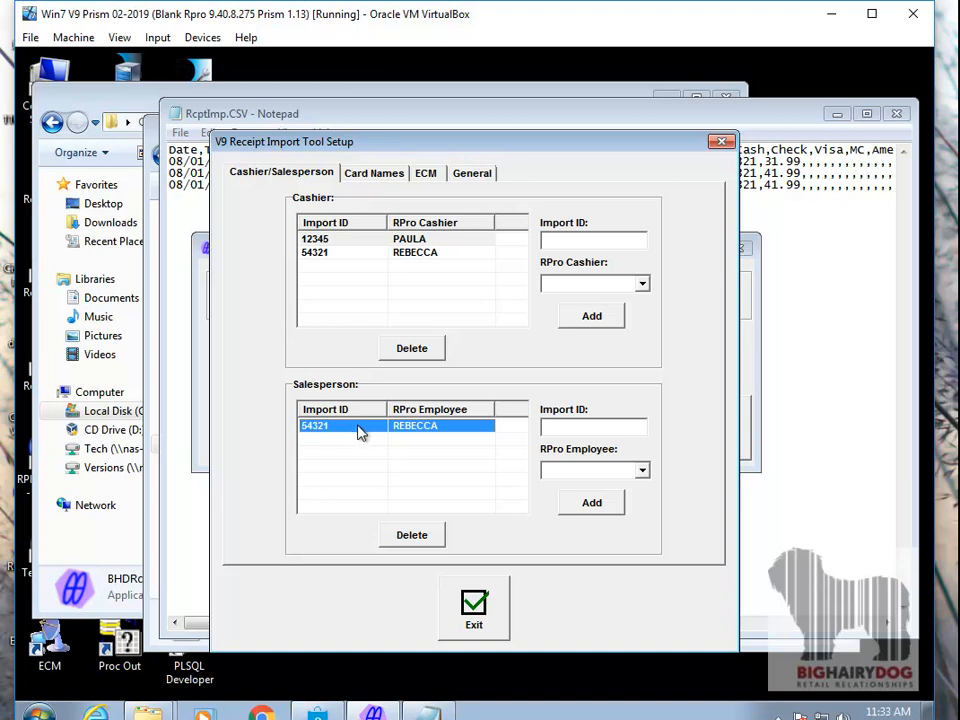
- Add a salesperson mapping from import ID 12345 to the same employee already mapped to that ID as cashier
left_click(586, 427)
type("12345")
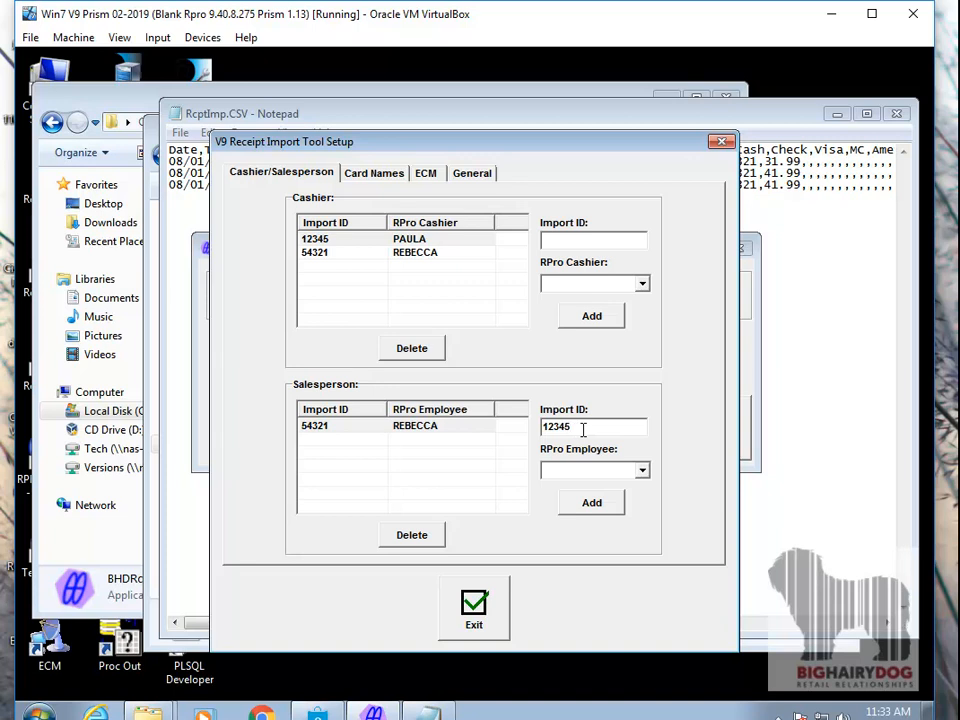
left_click(624, 471)
key("p")
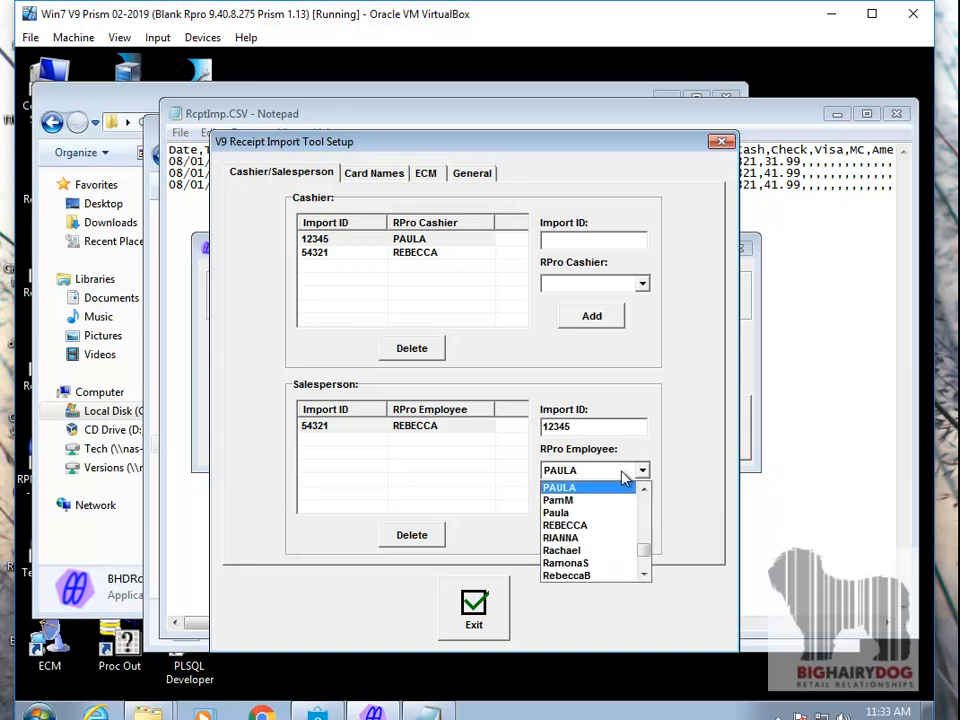
left_click(587, 489)
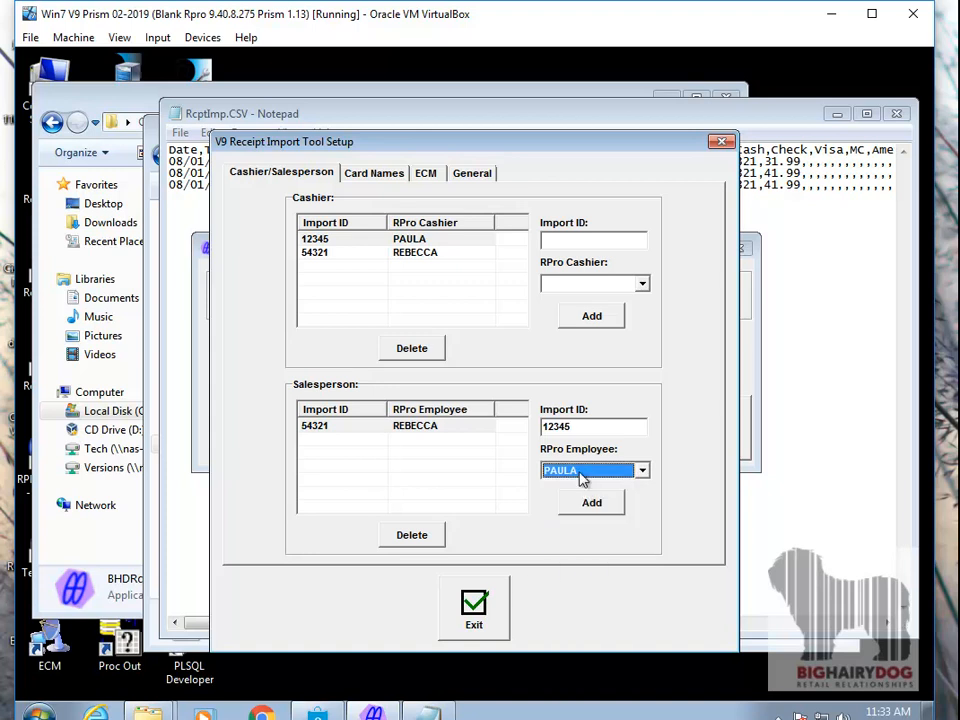
left_click(593, 503)
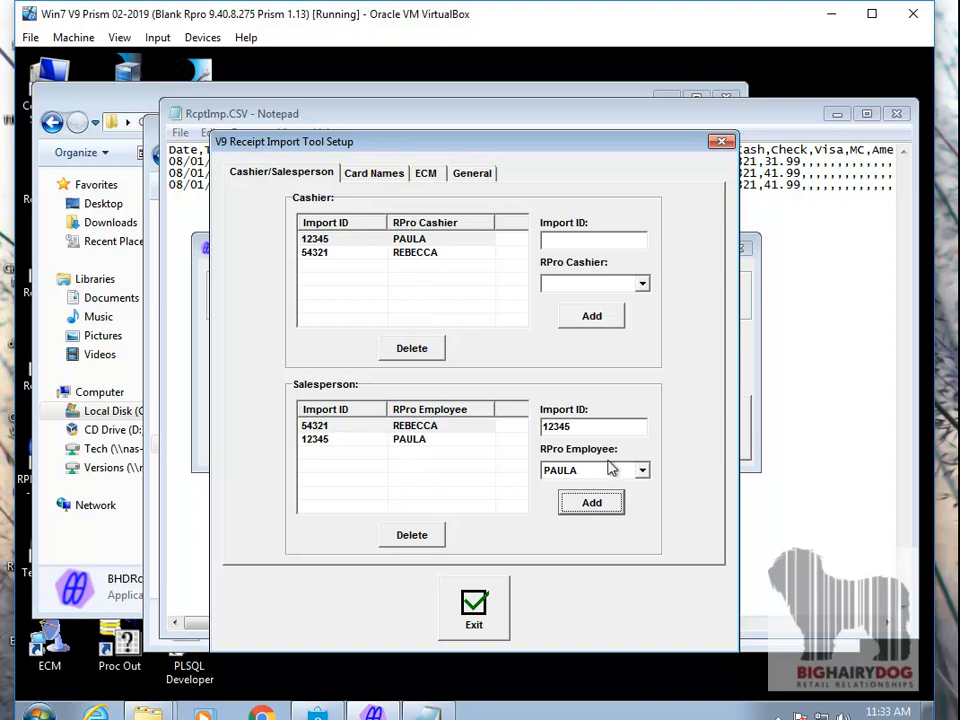
- Look through the RPro employees available for salesperson mappings, keeping the current selection
left_click(641, 471)
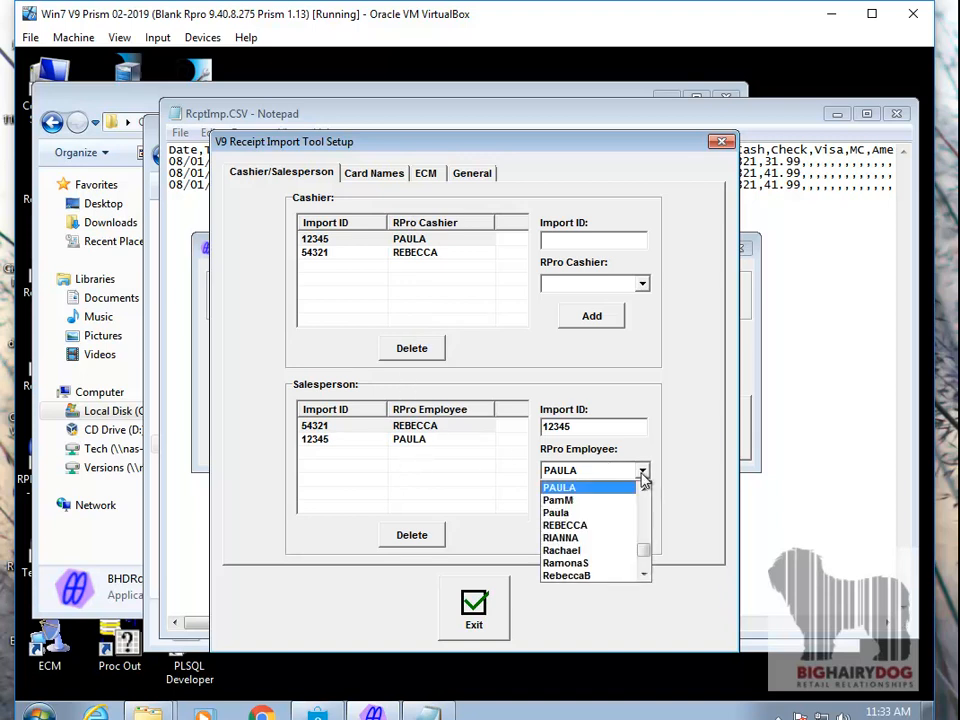
scroll(643, 520, "up", 3)
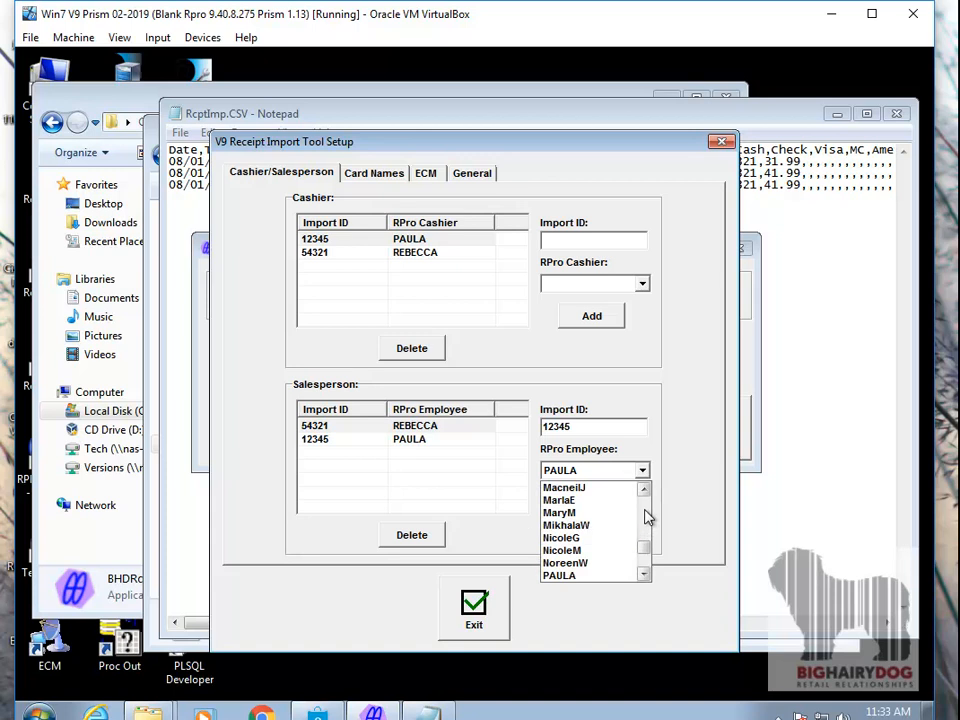
scroll(684, 436, "down", 1)
left_click(688, 424)
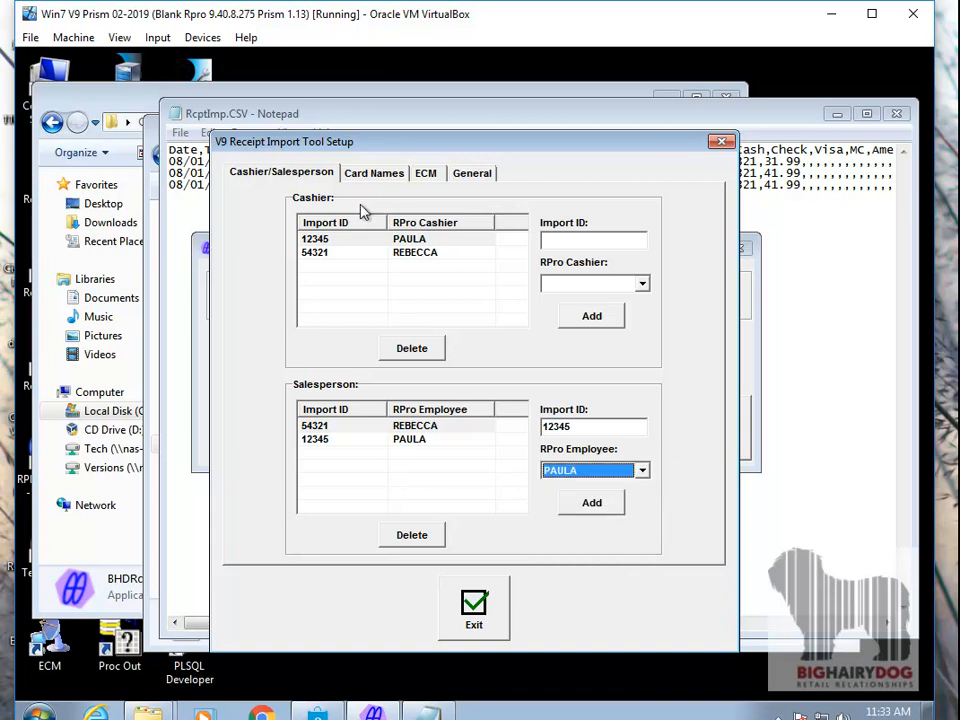
- Map the MasterCard card type to the RPro card MASTER in the card name settings
left_click(365, 175)
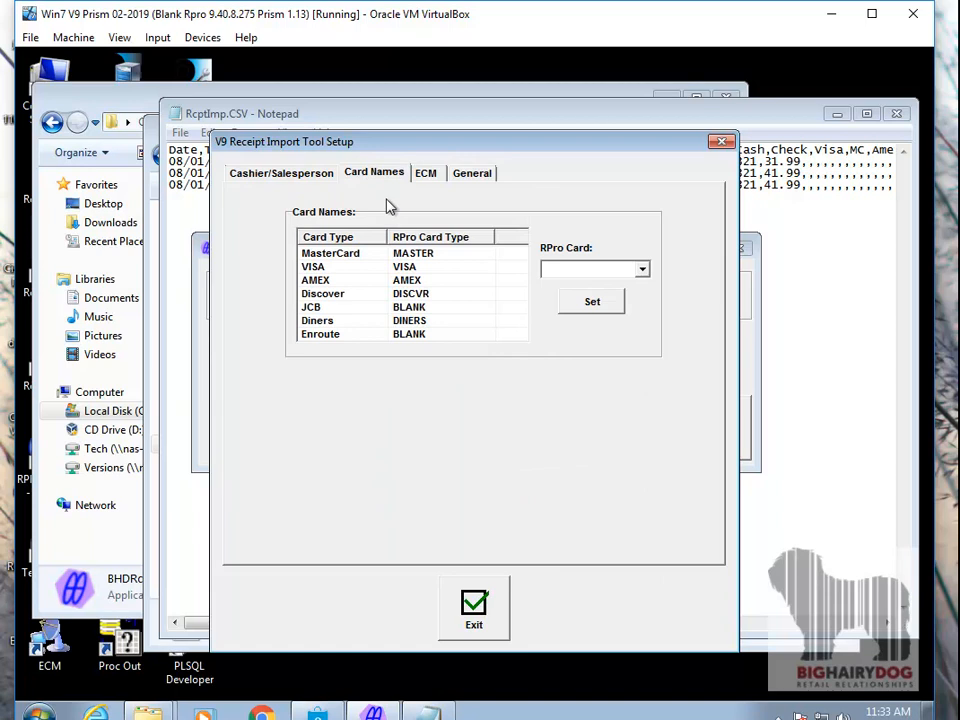
left_click(335, 257)
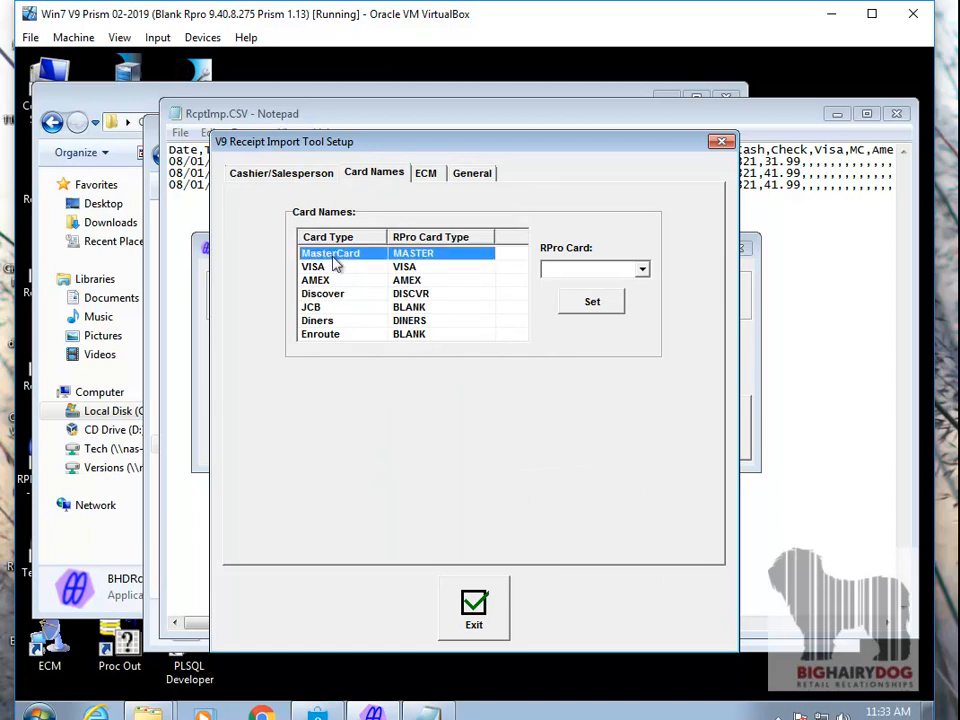
left_click(642, 272)
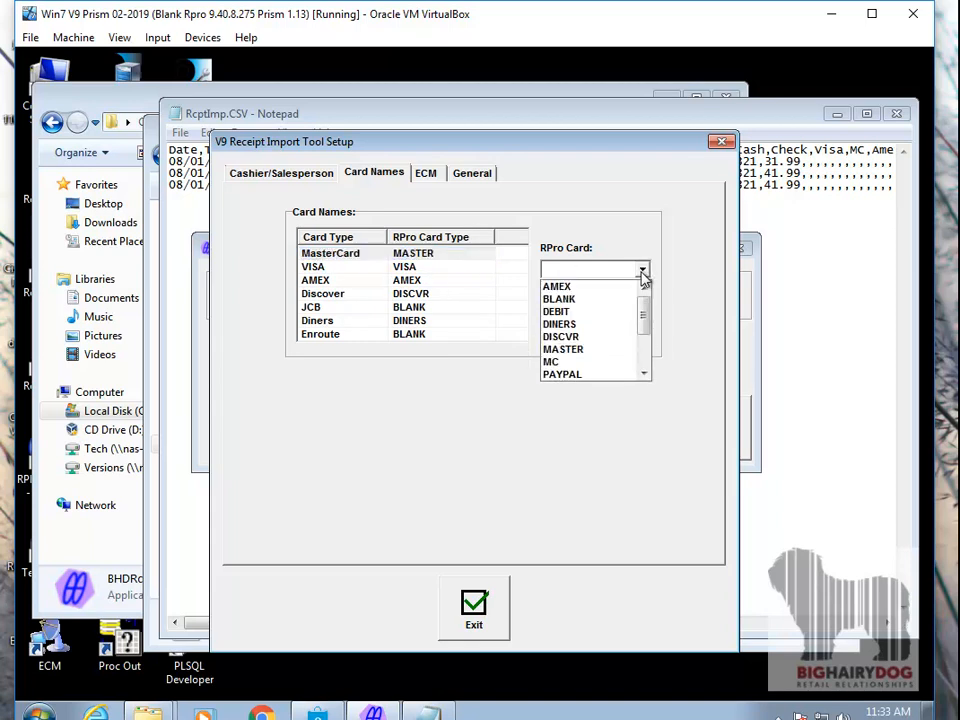
left_click(570, 349)
left_click(594, 302)
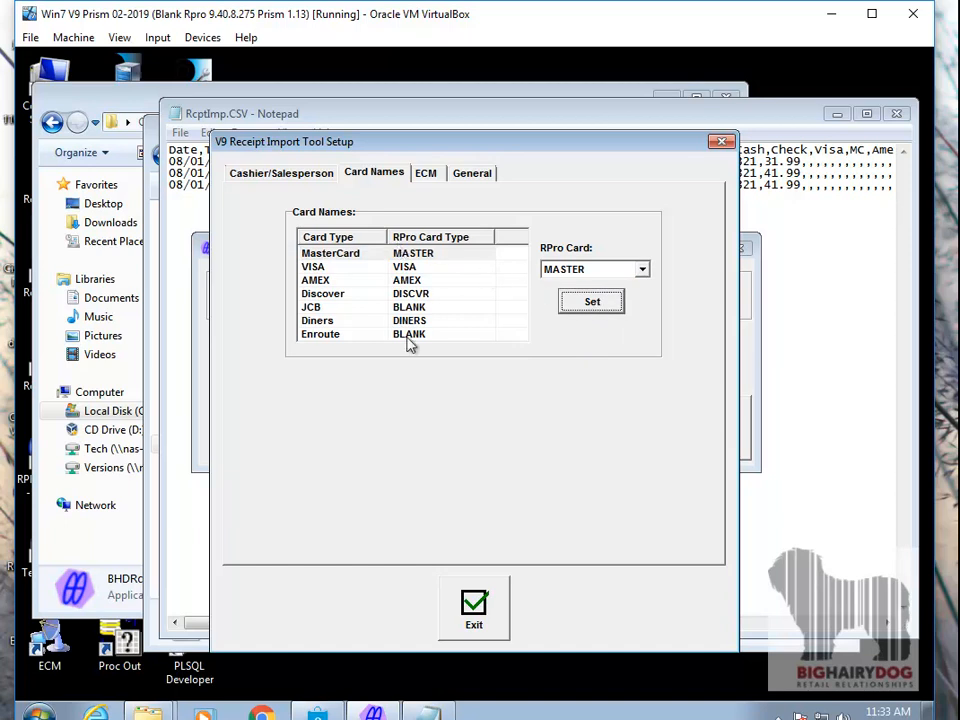
- Review the ECM directory and login settings and the general item cost option, and exit the setup
left_click(426, 174)
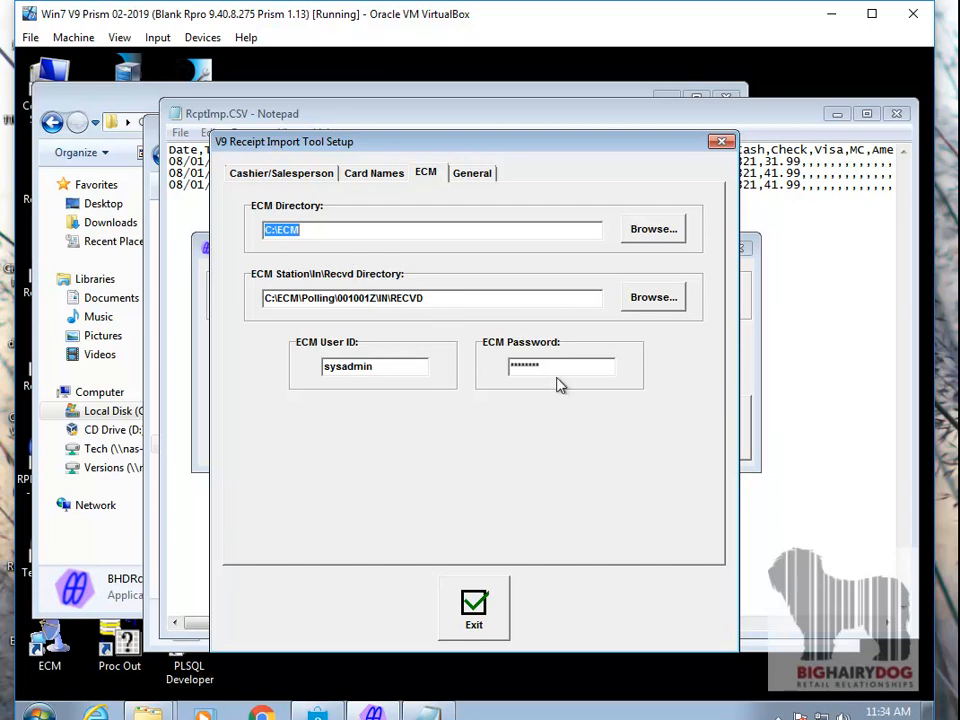
left_click(476, 186)
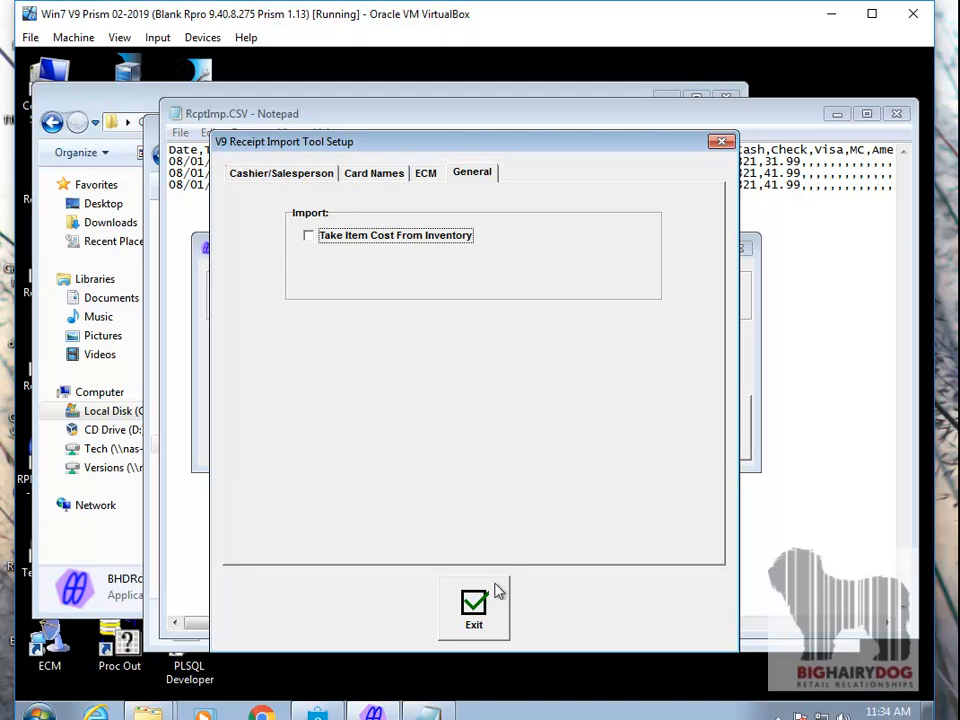
left_click(492, 594)
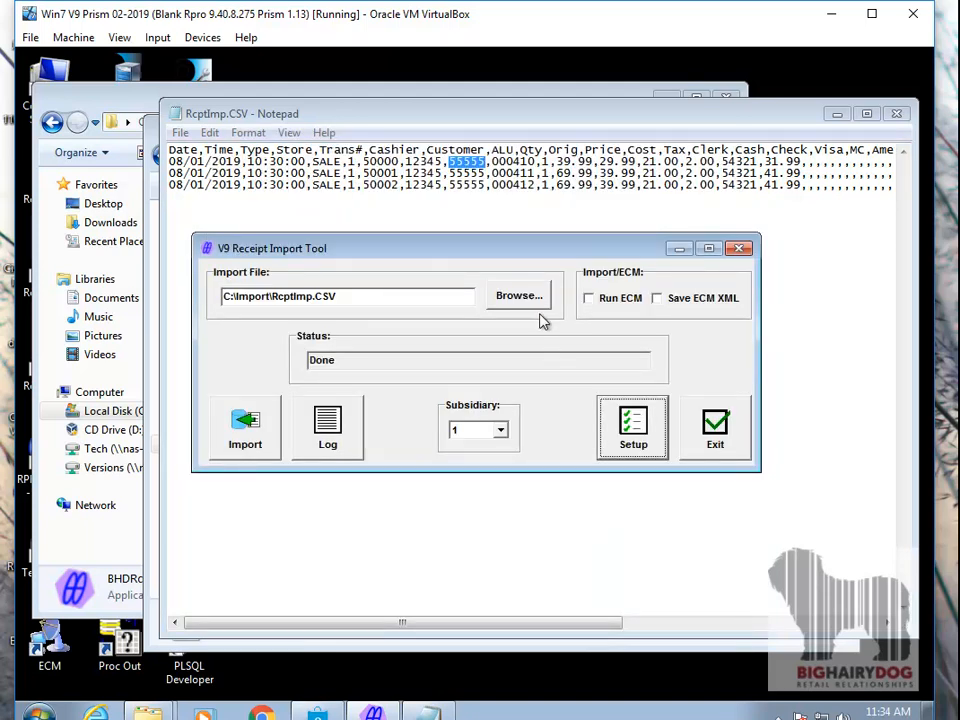
- Choose RcptImp.CSV from the Import folder as the import file, leaving Run ECM disabled
left_click(508, 304)
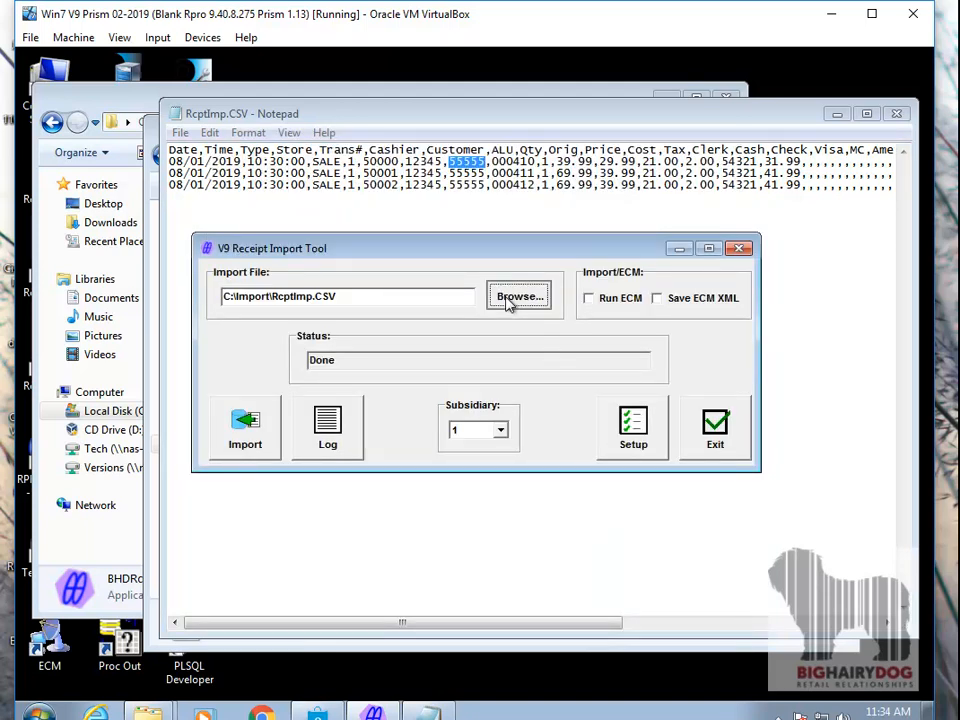
left_click(504, 298)
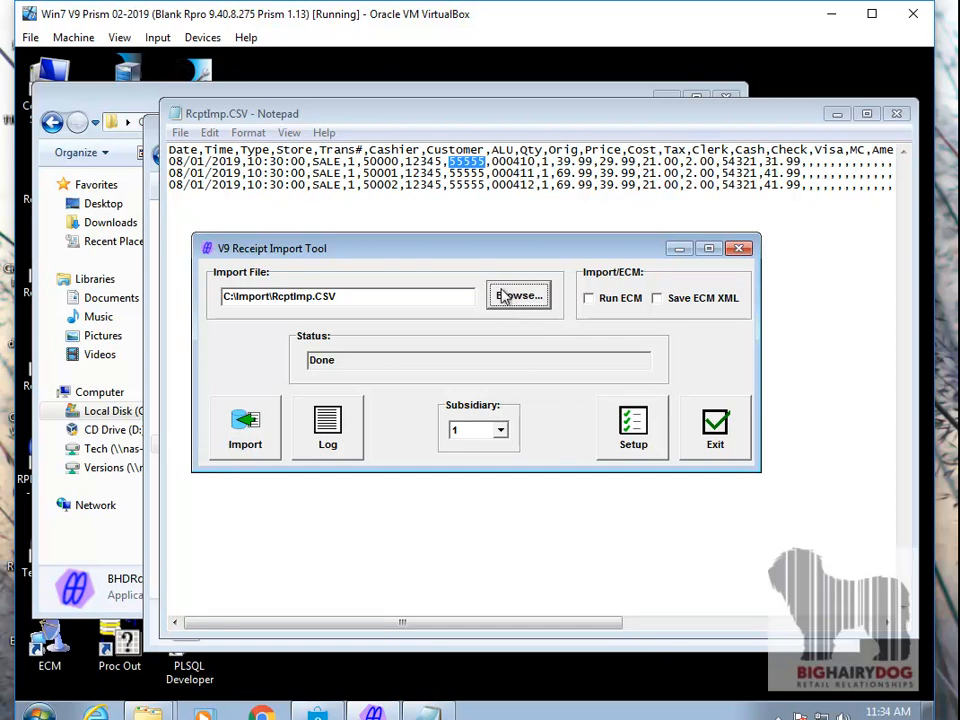
left_click(395, 242)
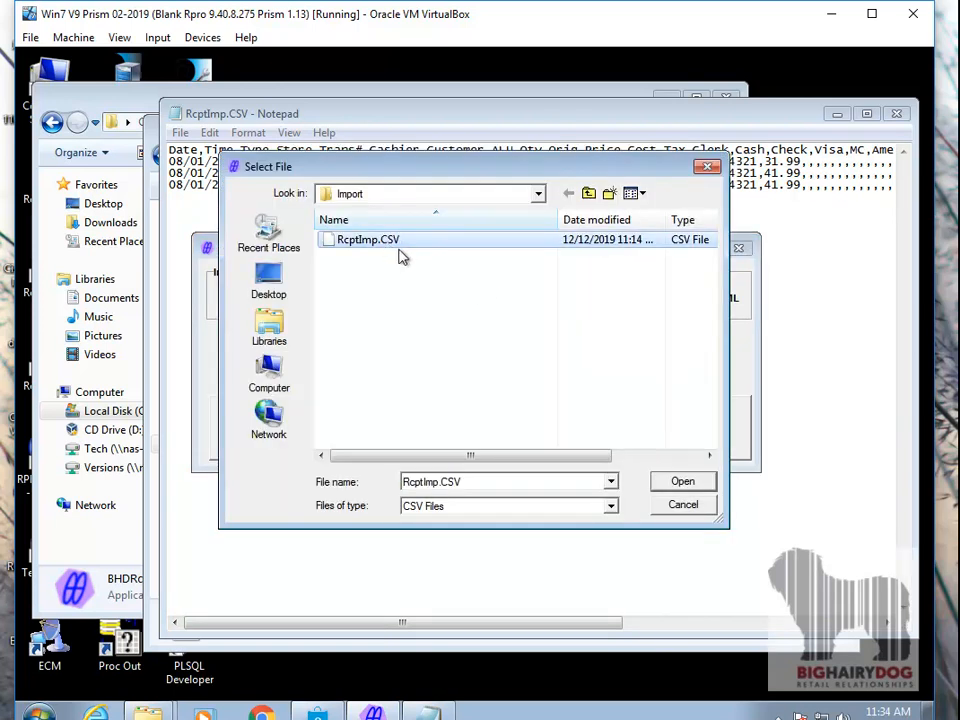
left_click(662, 481)
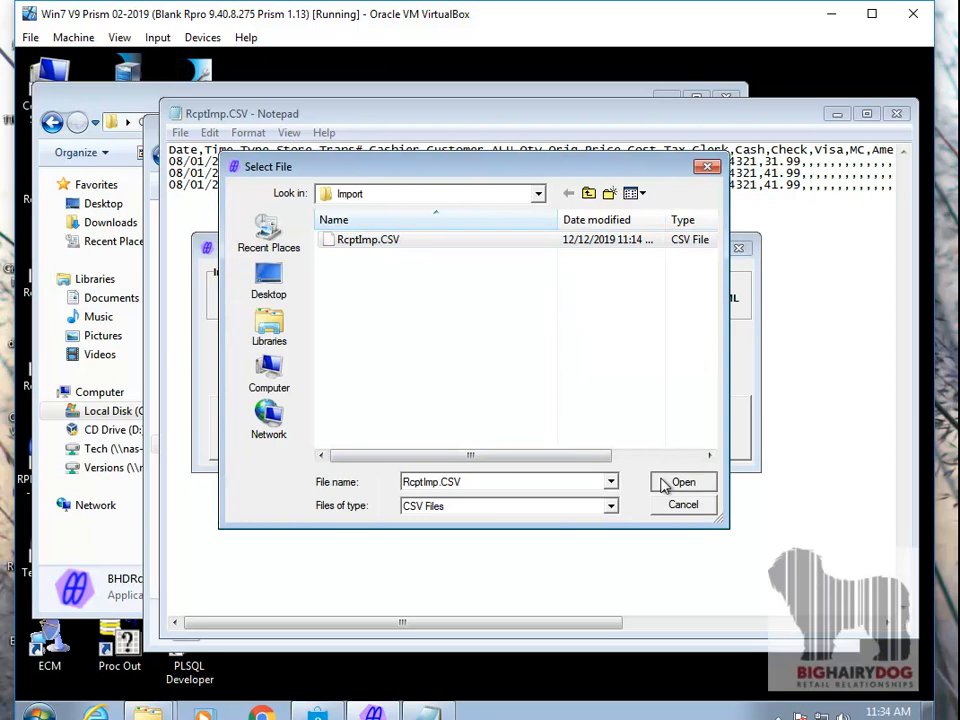
left_click(591, 300)
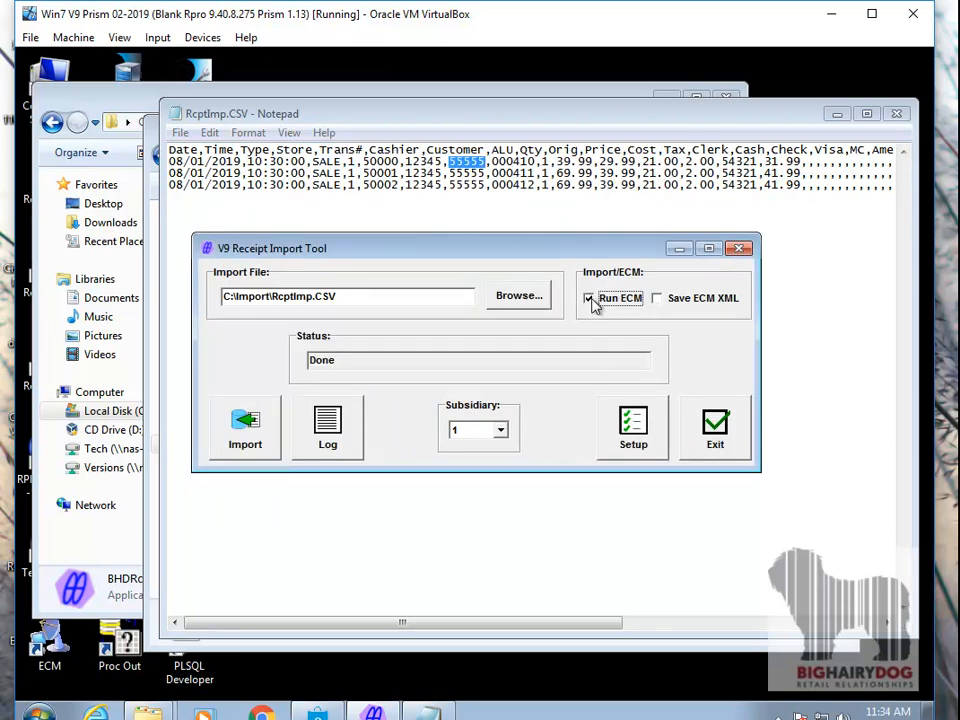
left_click(590, 299)
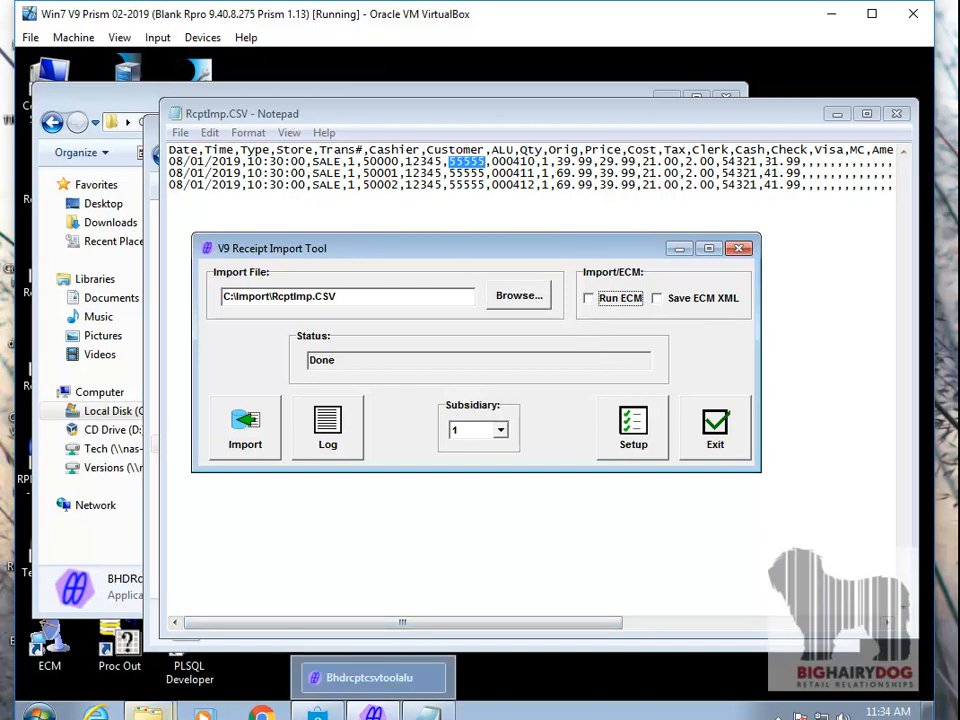
- Switch to the RetailPro9 Explorer window and browse to C:\ECM\Polling\001001Z\IN\RECVD to view its contents
left_click(148, 712)
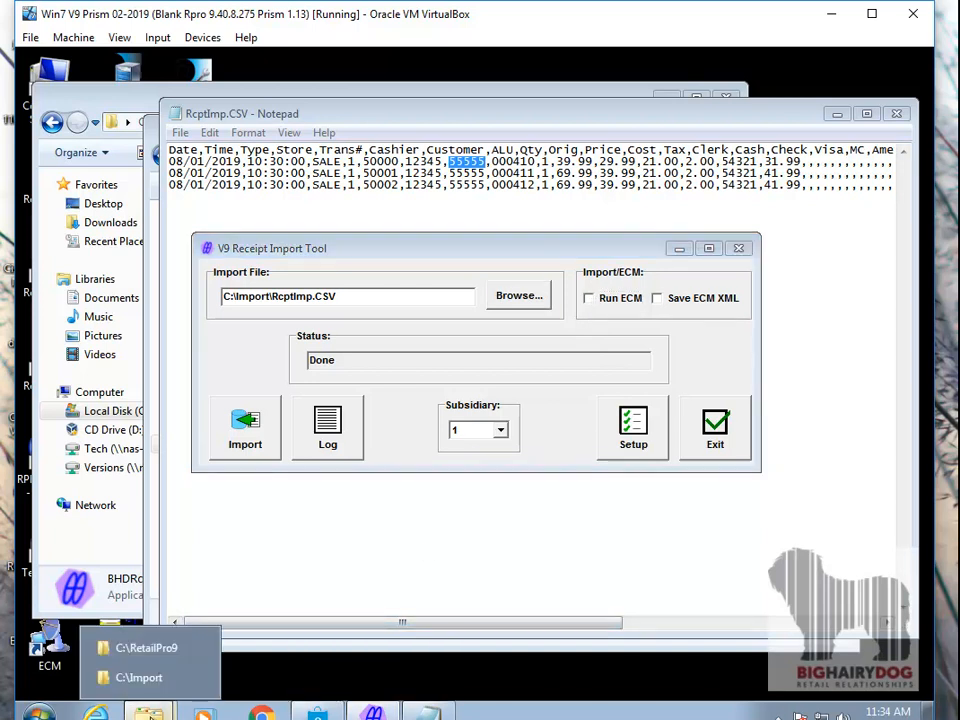
left_click(140, 650)
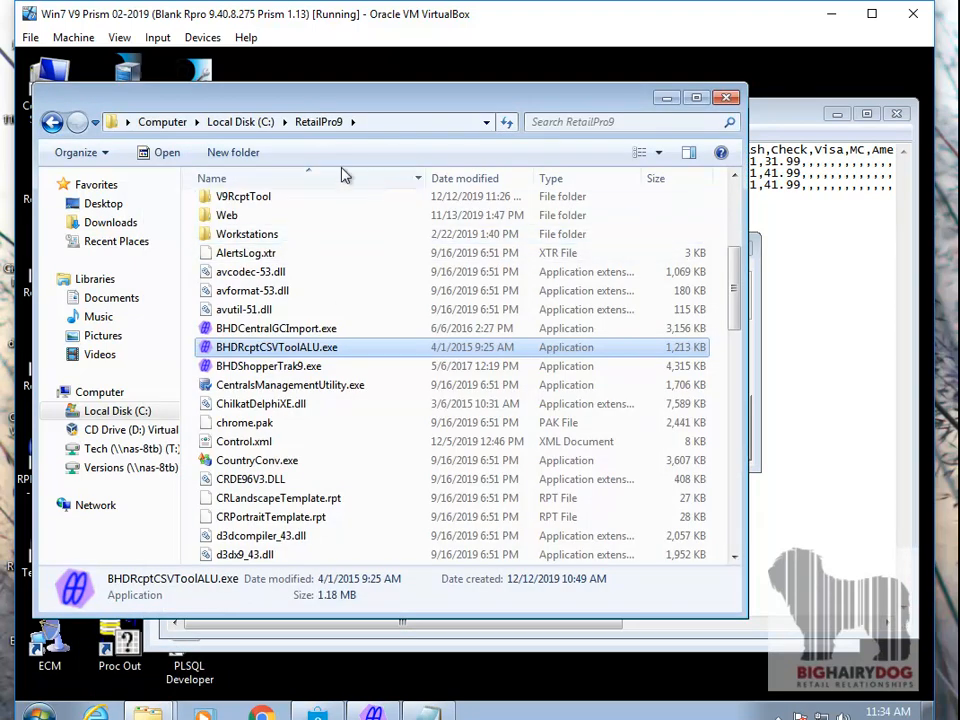
left_click(240, 121)
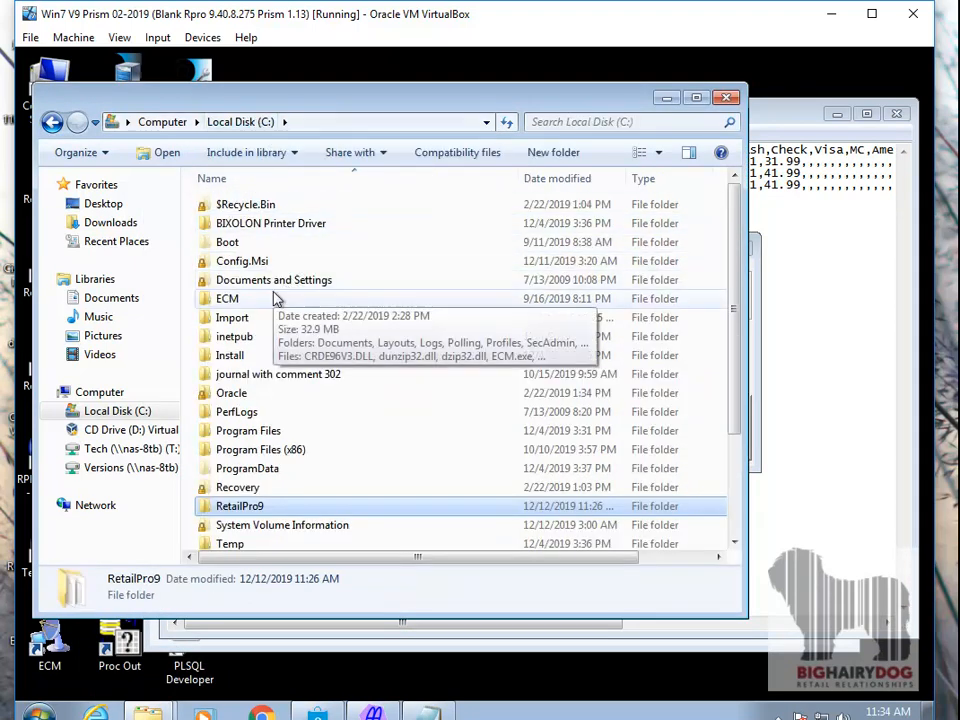
double_click(300, 298)
double_click(275, 261)
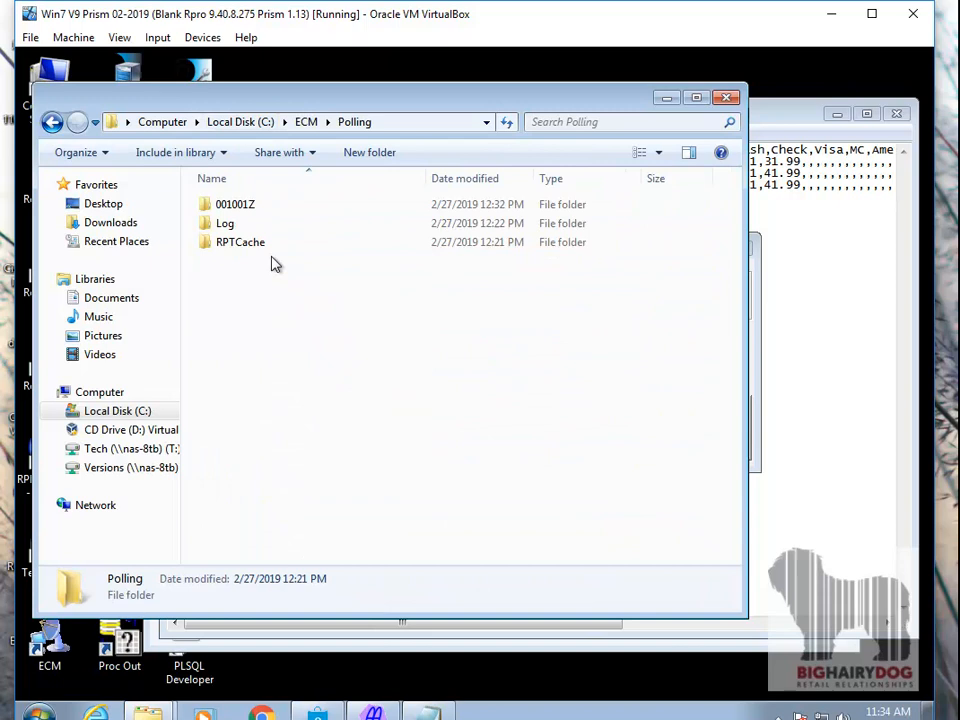
double_click(251, 208)
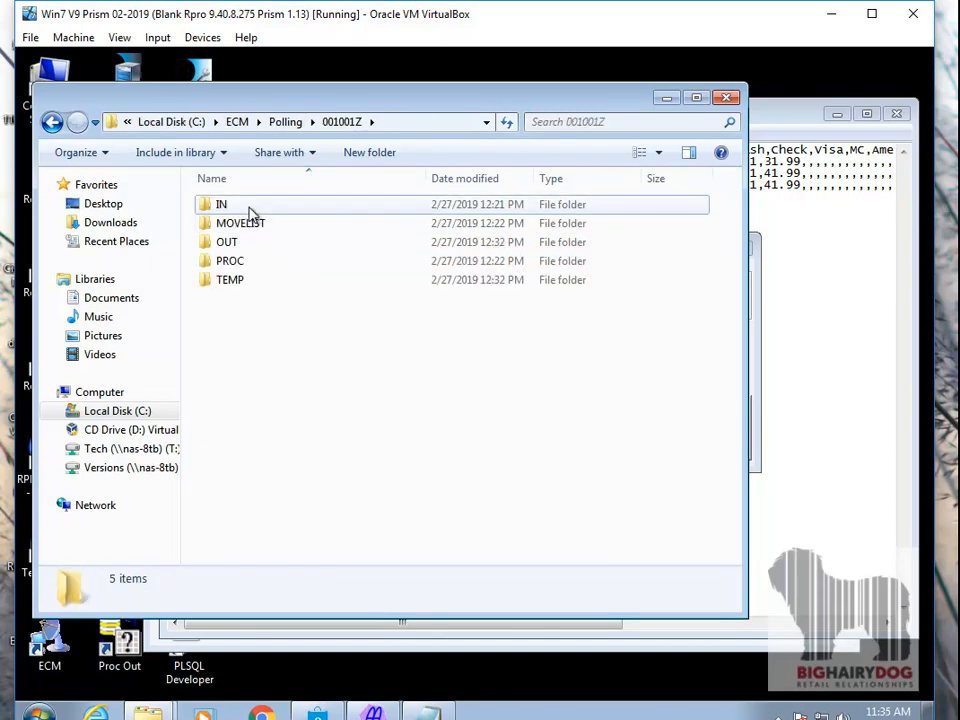
double_click(251, 209)
double_click(251, 209)
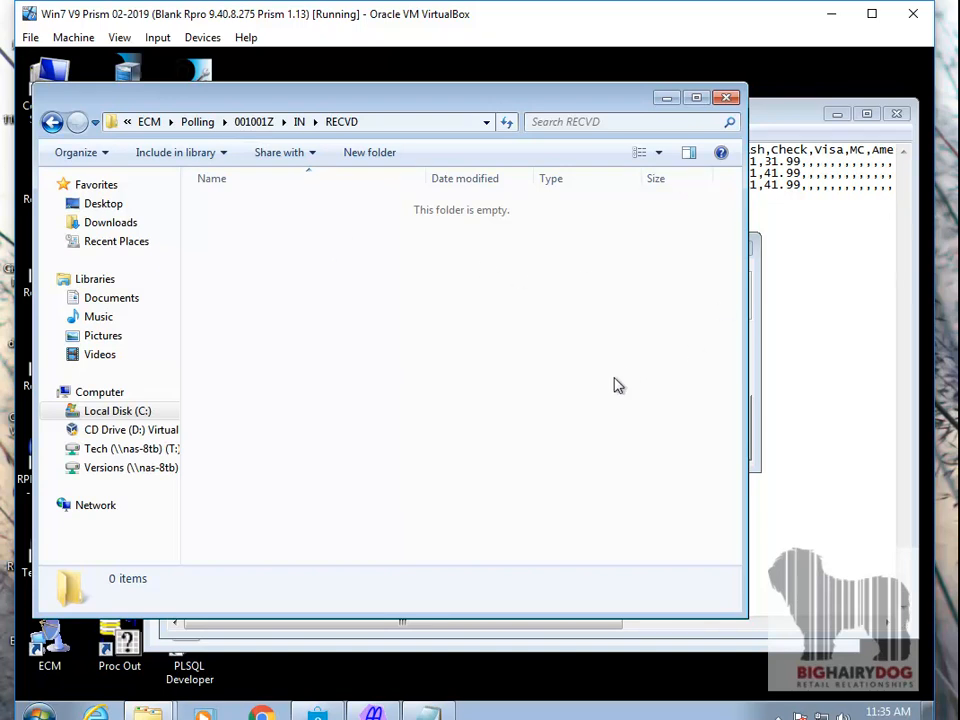
- Return to the V9 Receipt Import Tool and import the receipts, confirming the database backup and the import
left_click(757, 349)
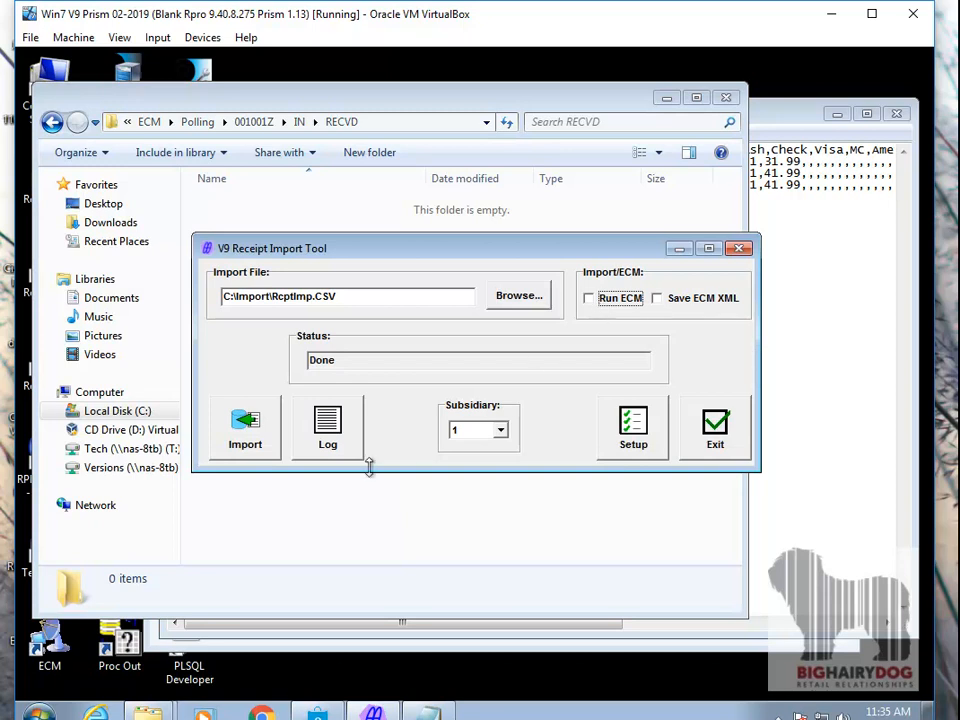
left_click(259, 446)
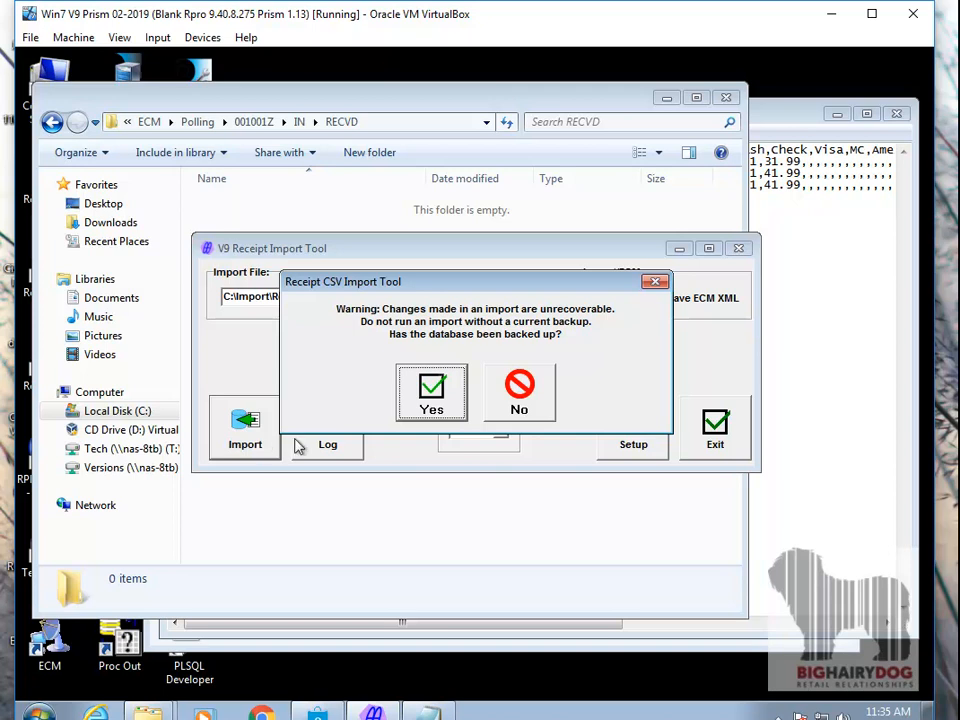
left_click(434, 404)
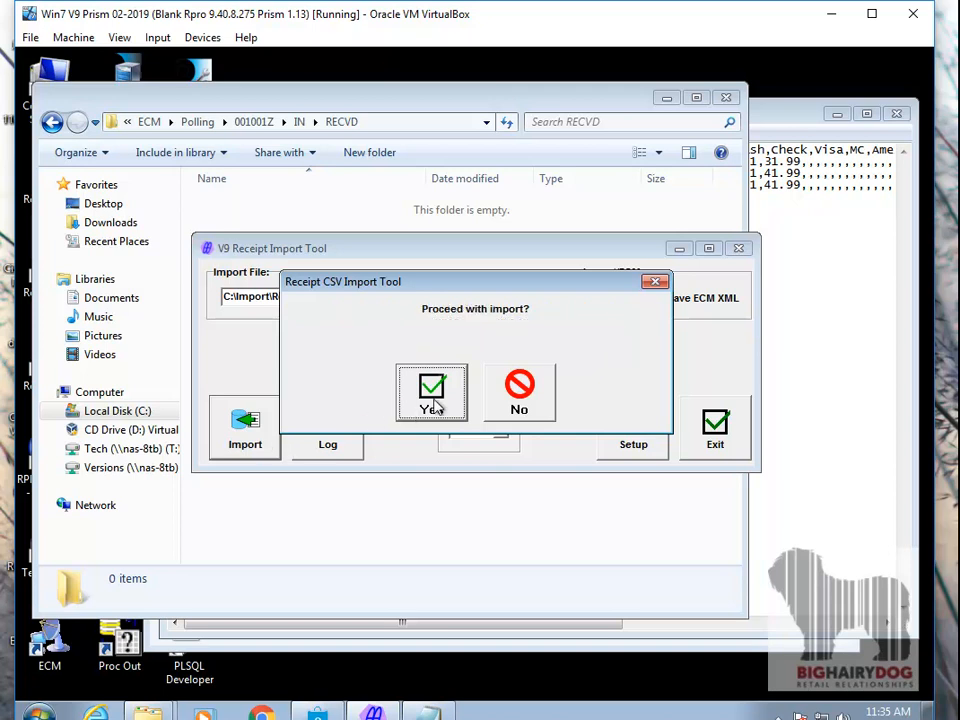
left_click(434, 404)
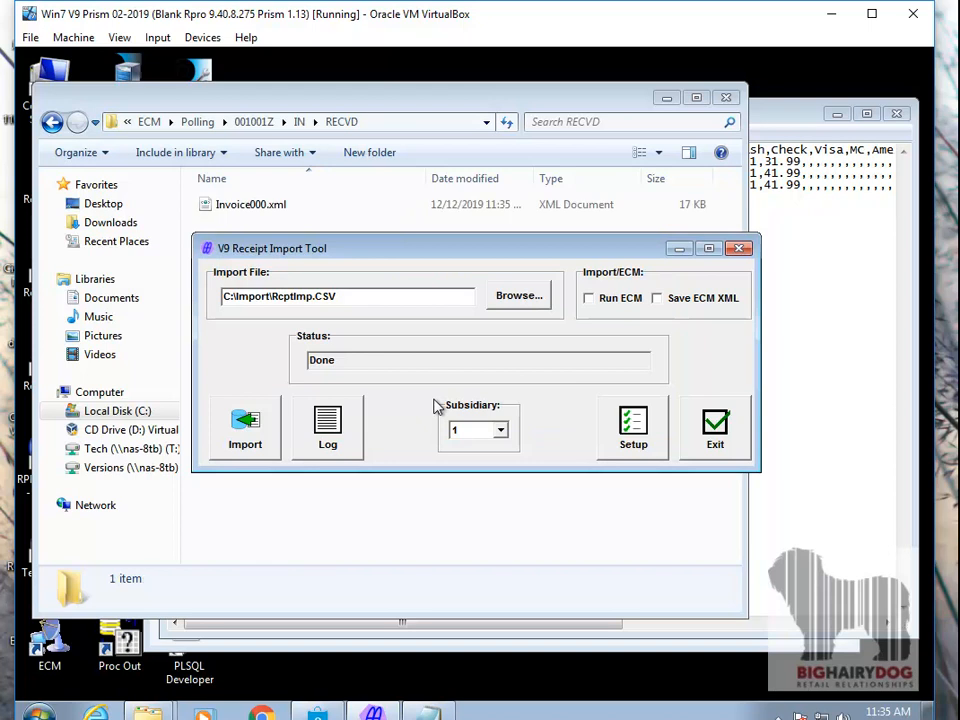
- Select Invoice000.xml in the RECVD folder and move the folder window aside to uncover the import tool
left_click(290, 212)
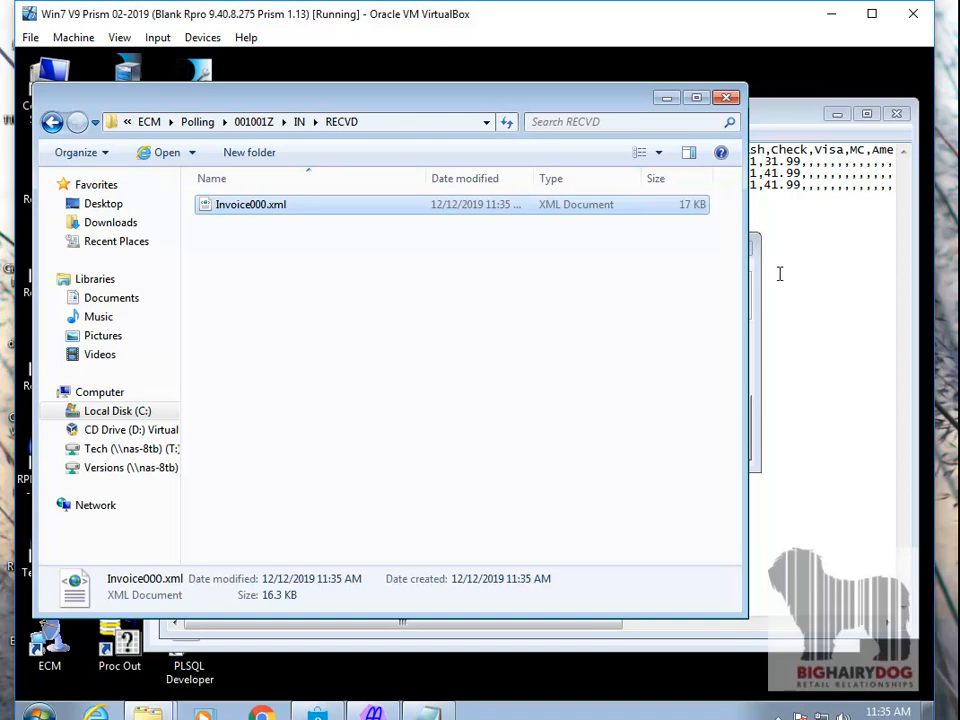
left_click_drag(326, 103, 468, 151)
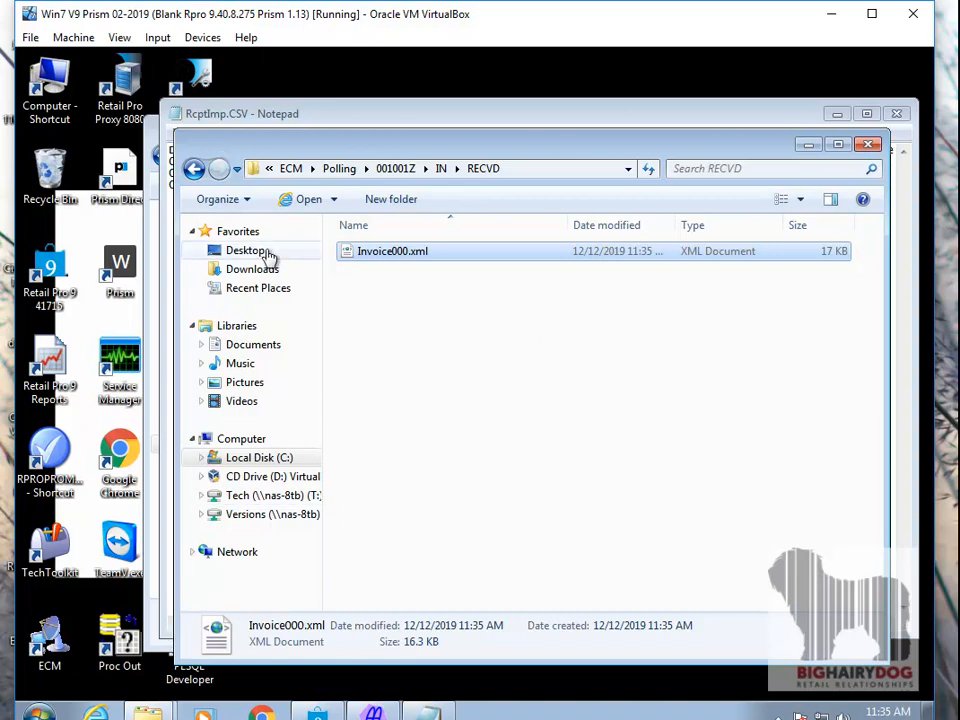
left_click_drag(283, 148, 612, 150)
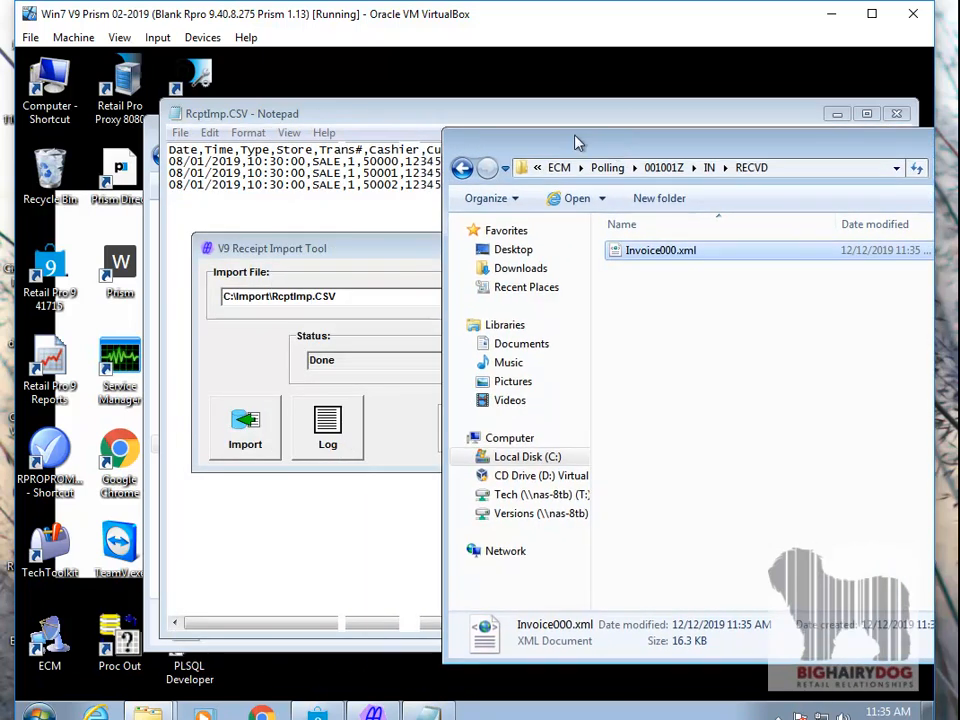
- Close the V9 Receipt Import Tool, the RcptImp.CSV Notepad window and the Import folder window, keeping the RECVD folder open
left_click(407, 249)
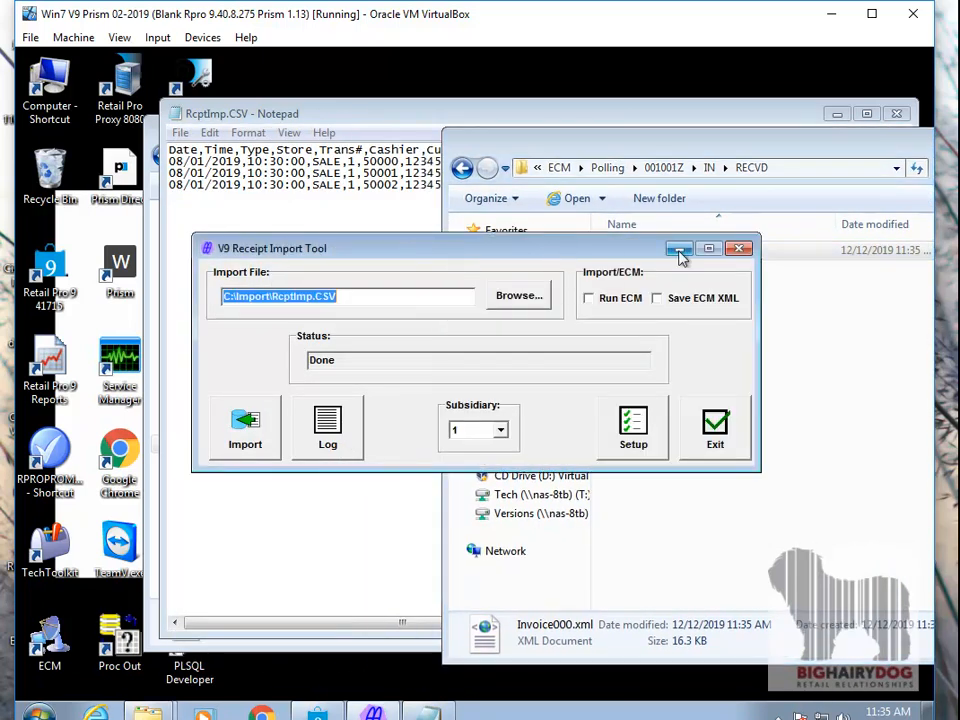
left_click(737, 249)
left_click(704, 121)
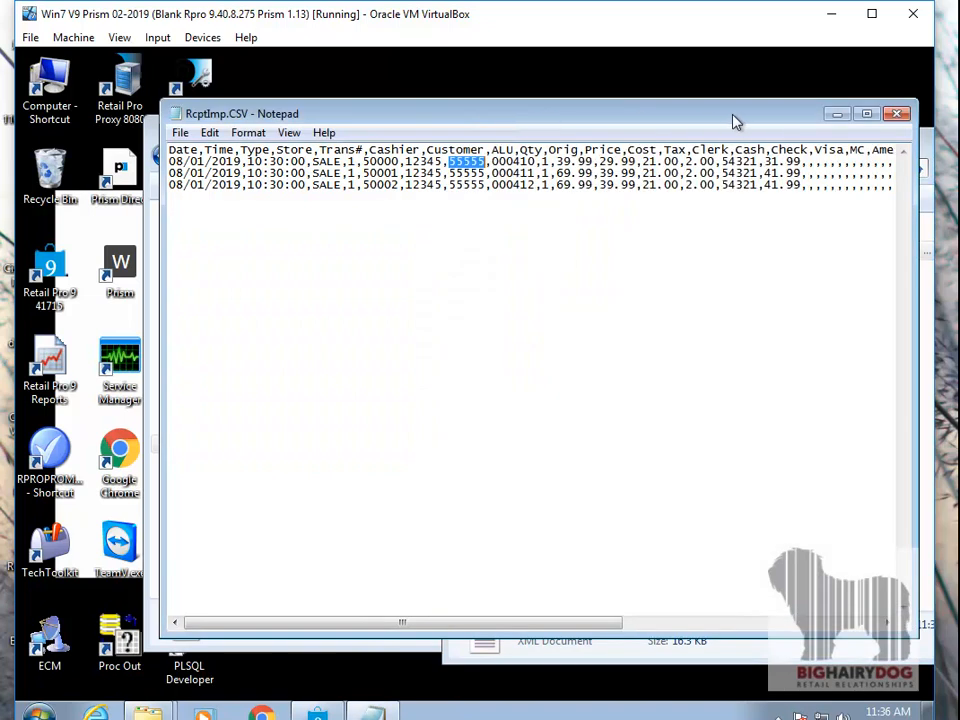
left_click(897, 113)
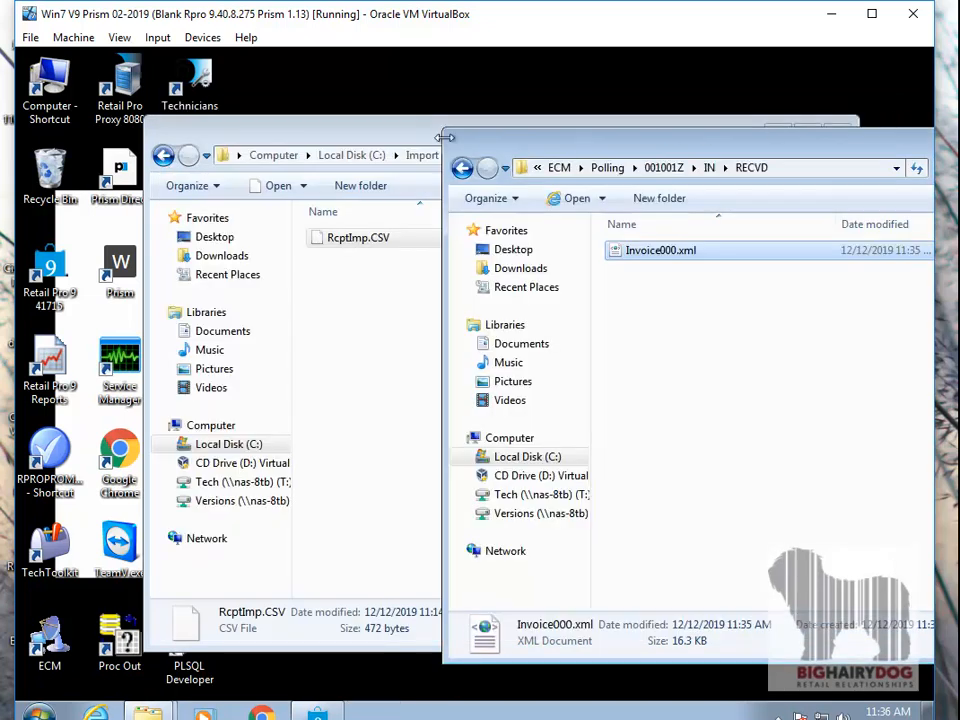
left_click_drag(365, 144, 590, 105)
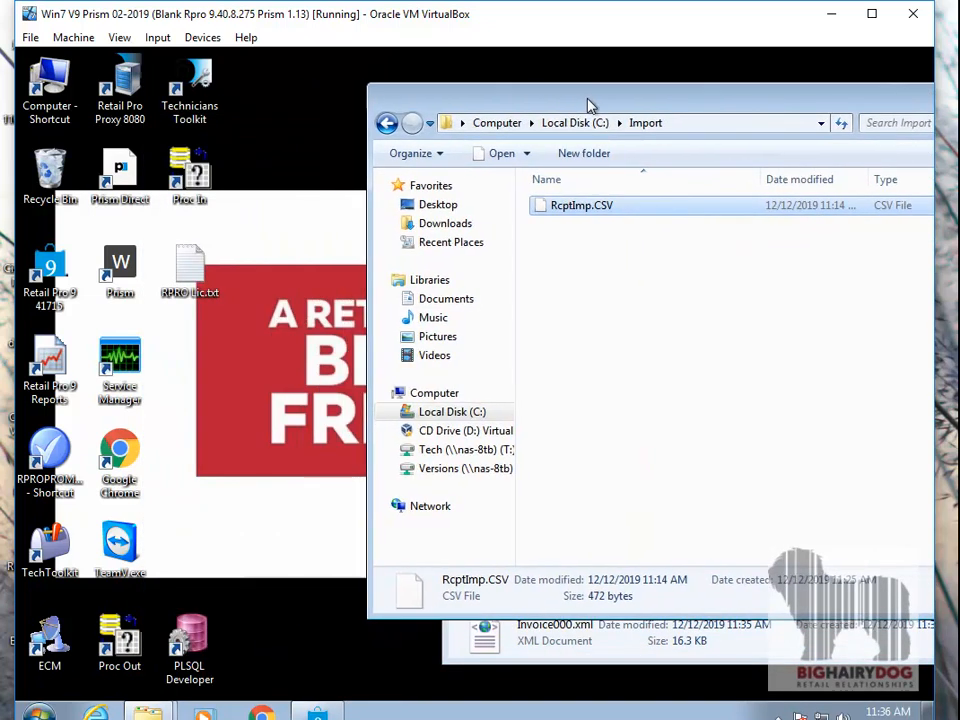
left_click_drag(751, 105, 529, 103)
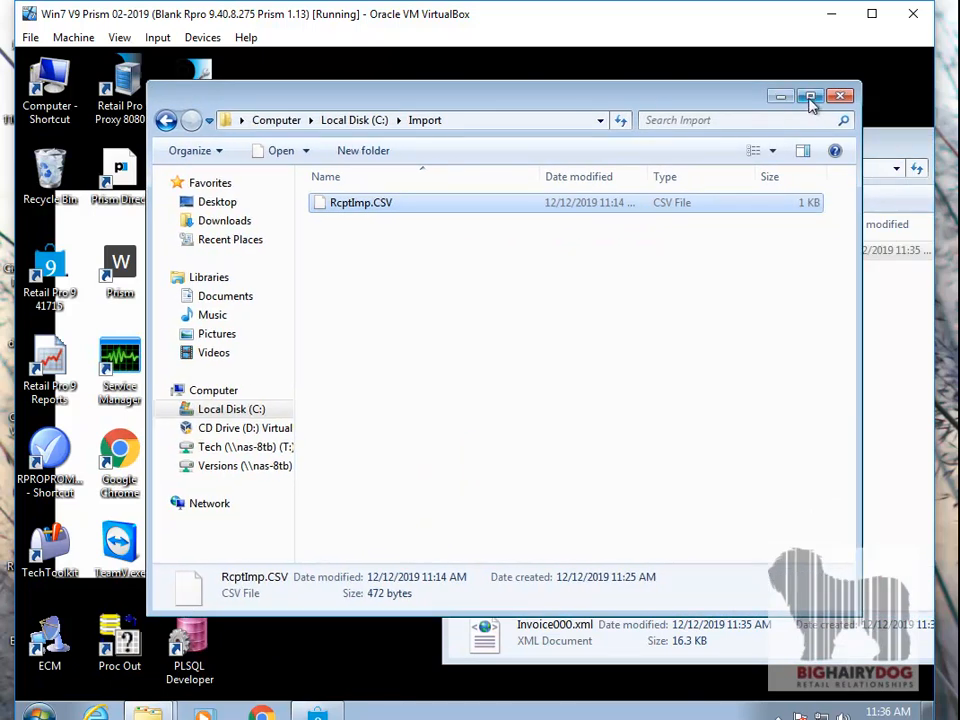
left_click(840, 96)
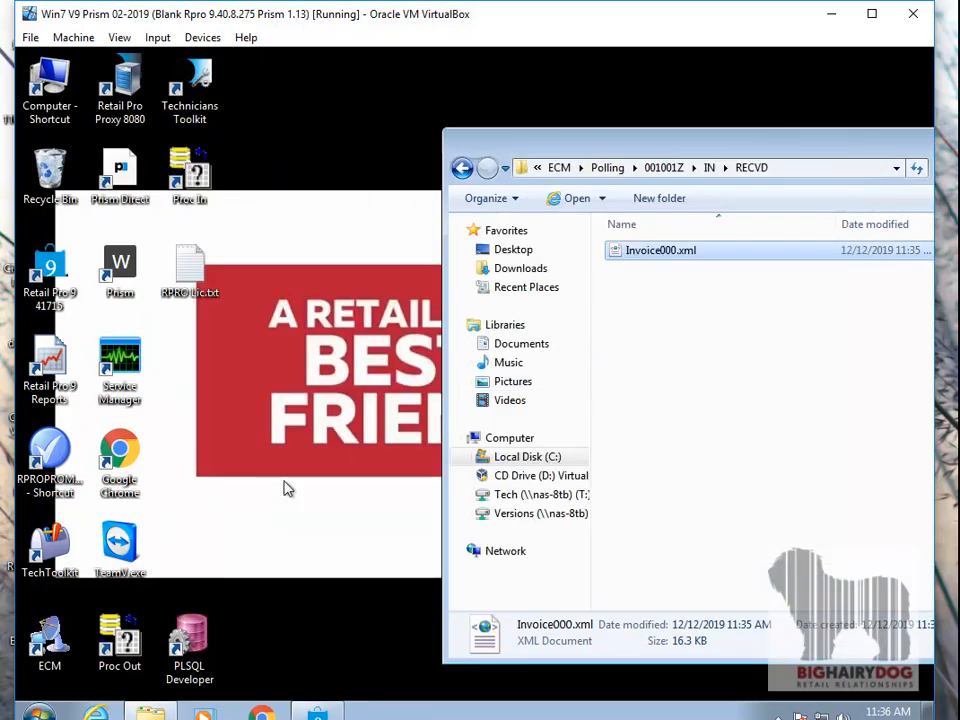
- Examine the target command and its -show switch in the Proc In shortcut's properties, and close the properties
right_click(195, 183)
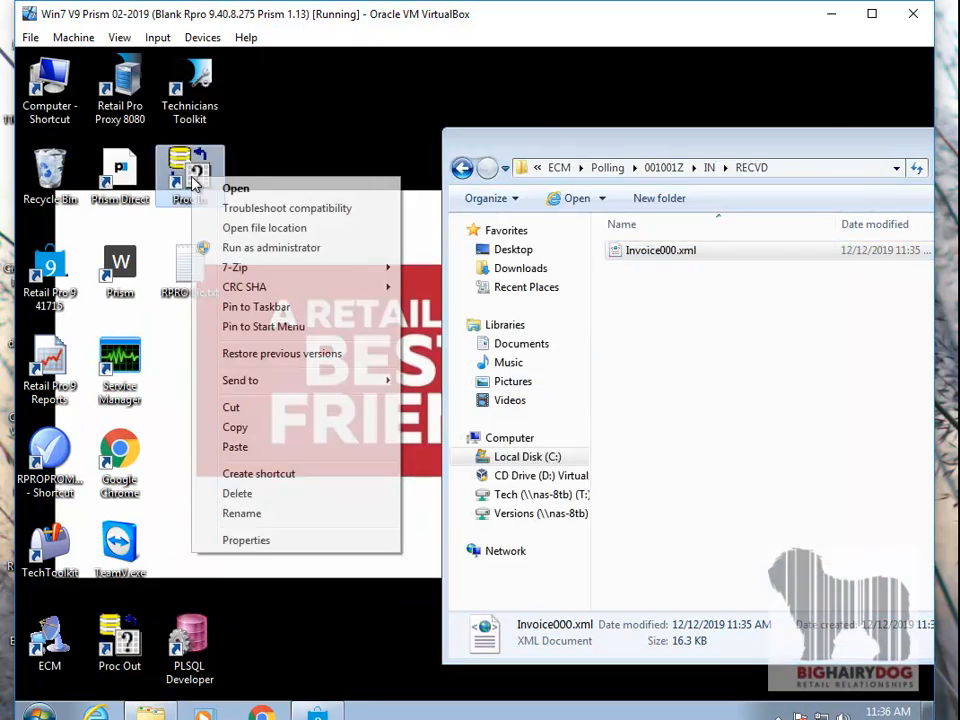
left_click(256, 540)
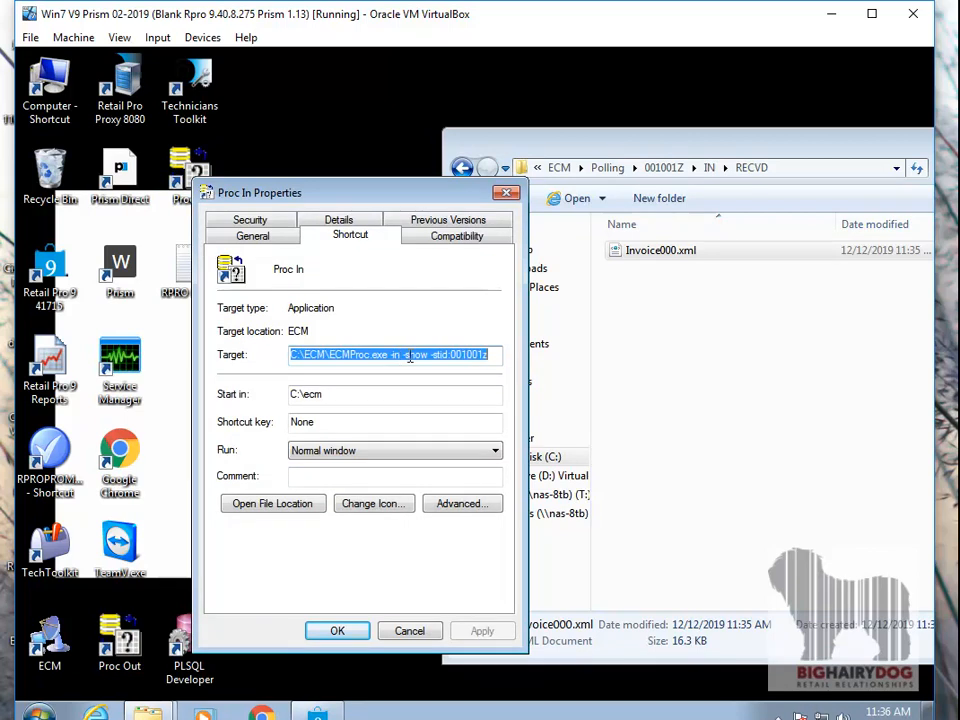
left_click_drag(428, 354, 405, 356)
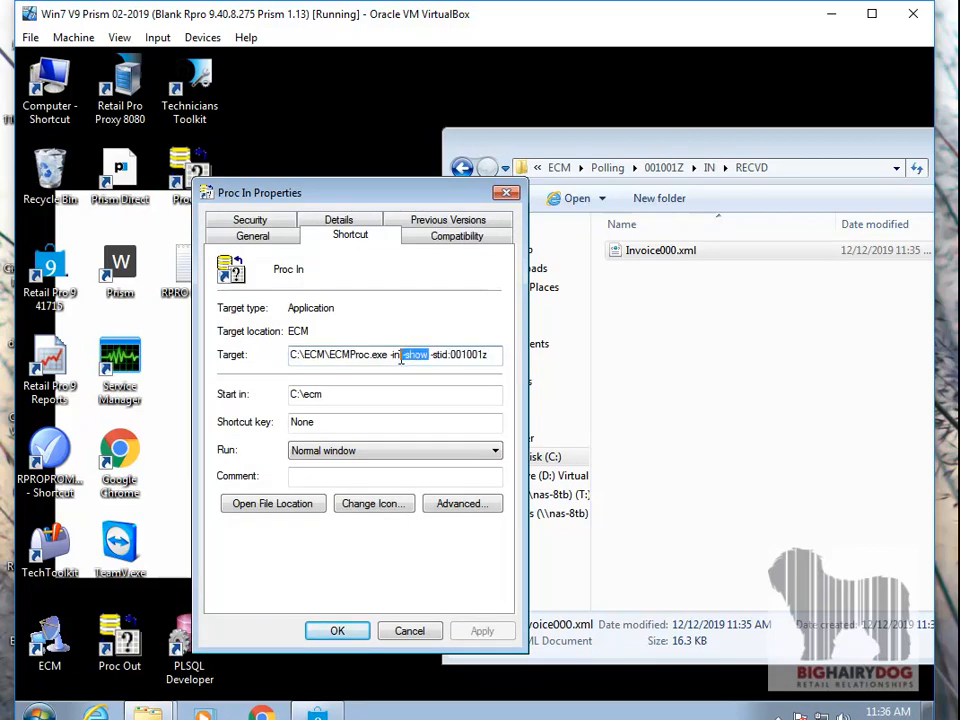
left_click(506, 193)
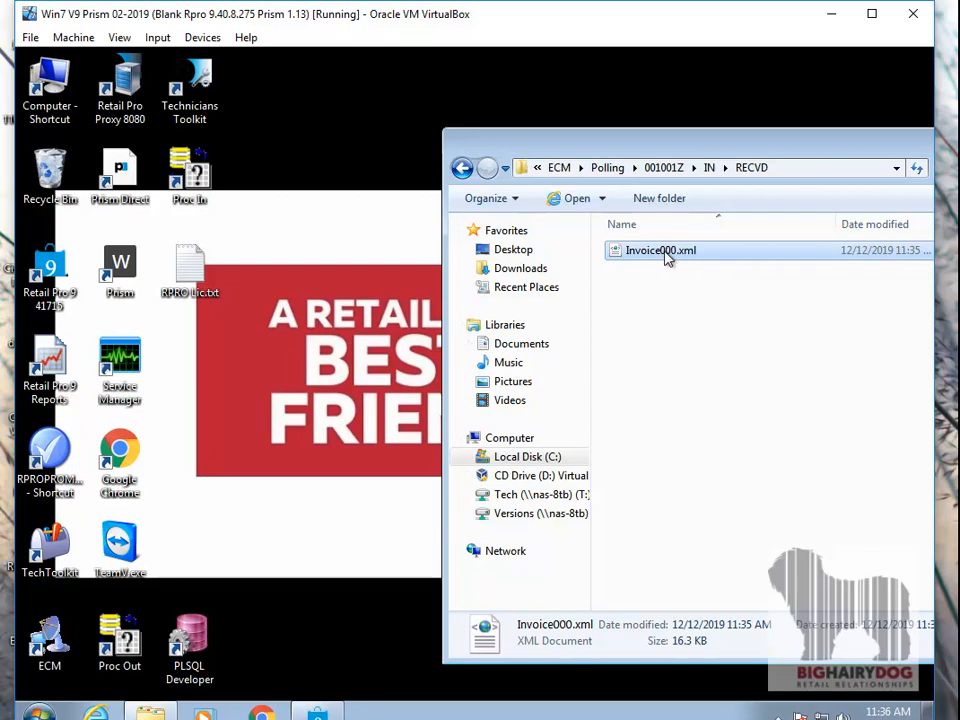
- Run Proc In to process Invoice000.xml through ECM, and close the ECM Proc window when it finishes
double_click(176, 187)
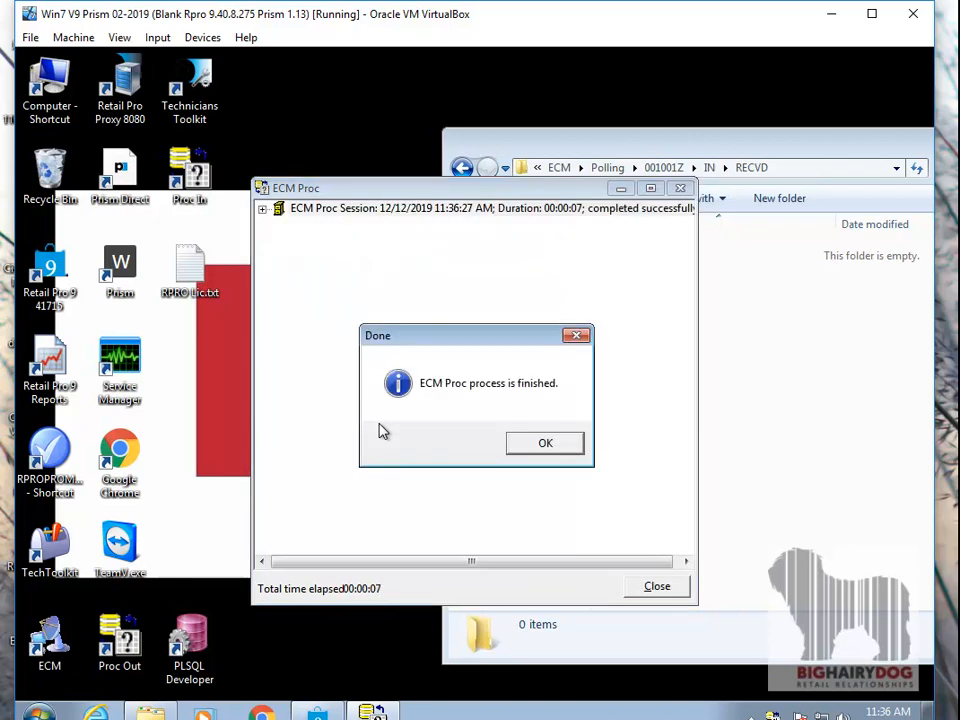
left_click(529, 444)
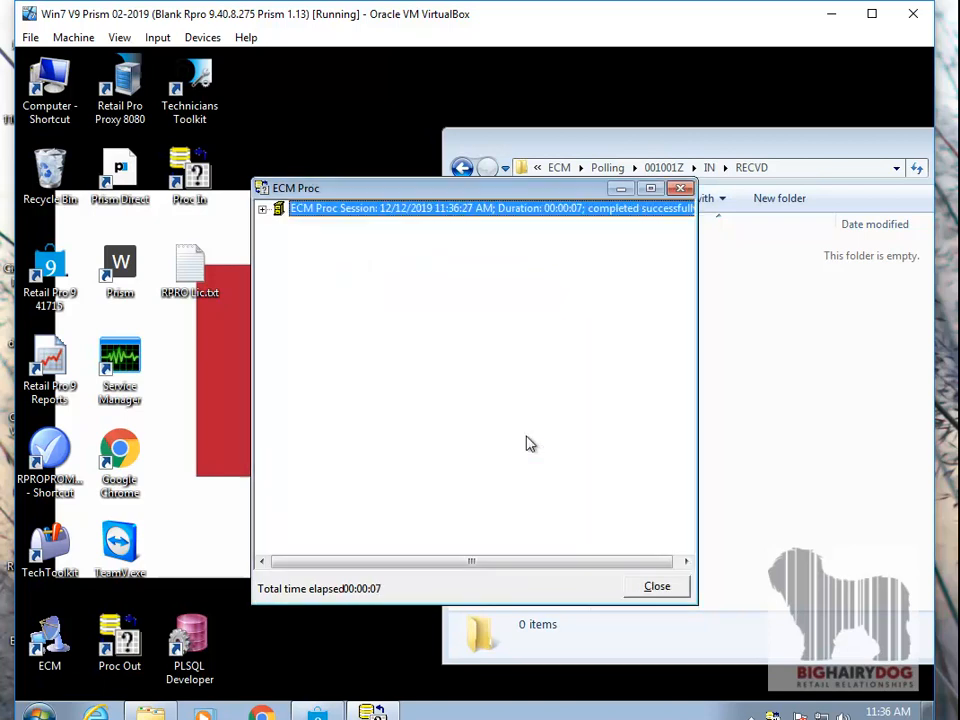
left_click(657, 588)
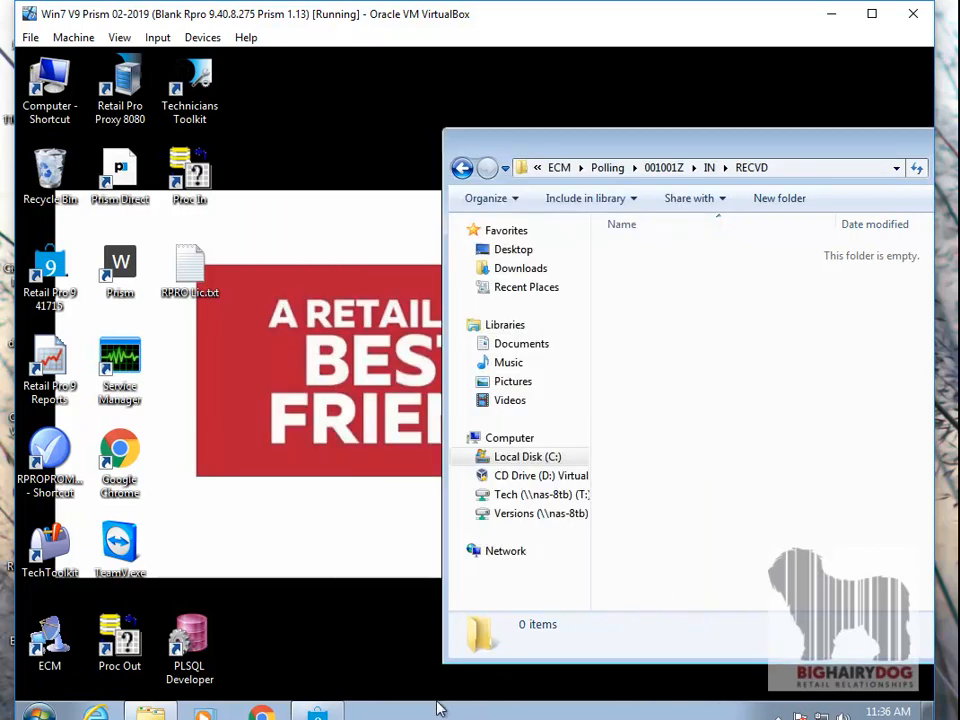
- Switch to Retail Pro, leave the customer record and open the Receipts list
left_click(317, 710)
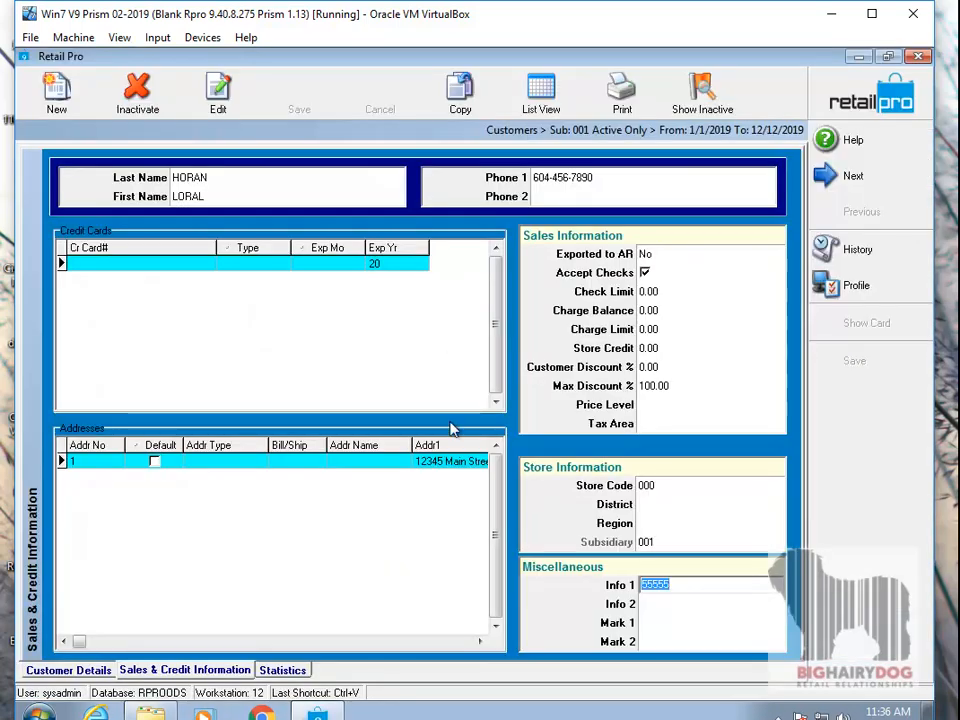
left_click(848, 95)
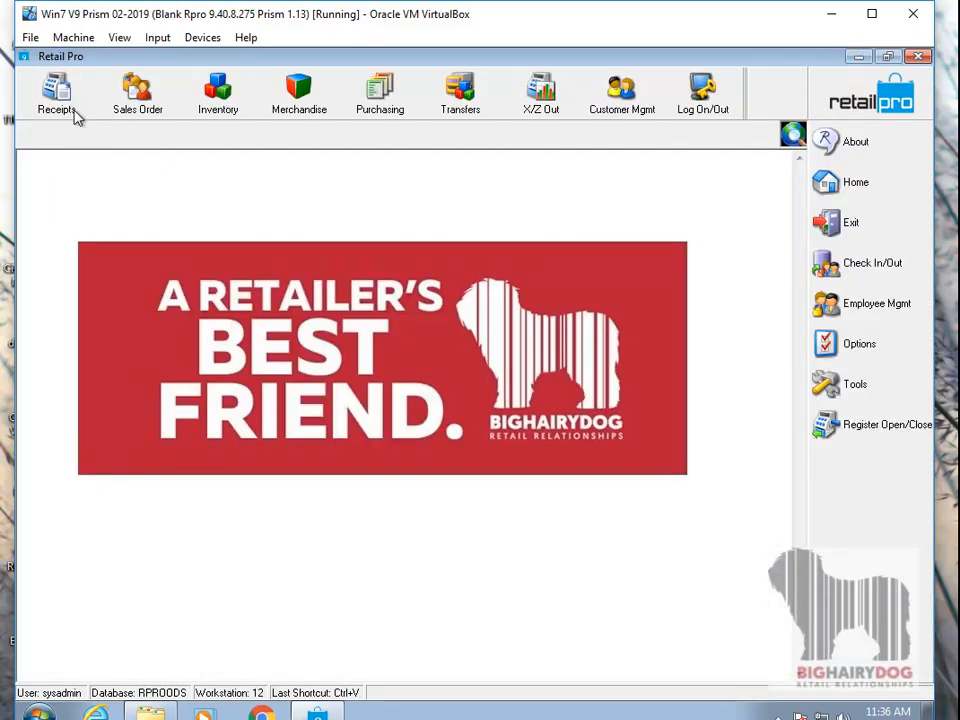
left_click(75, 115)
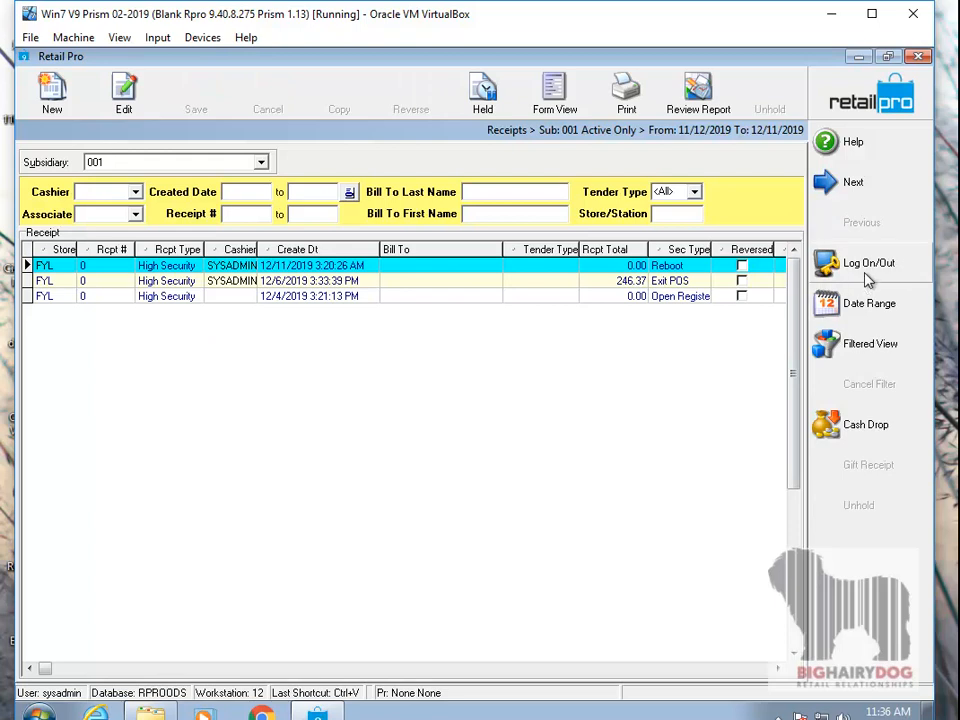
- Change the receipt list's date filter type to Fixed period: from date to date
left_click(870, 305)
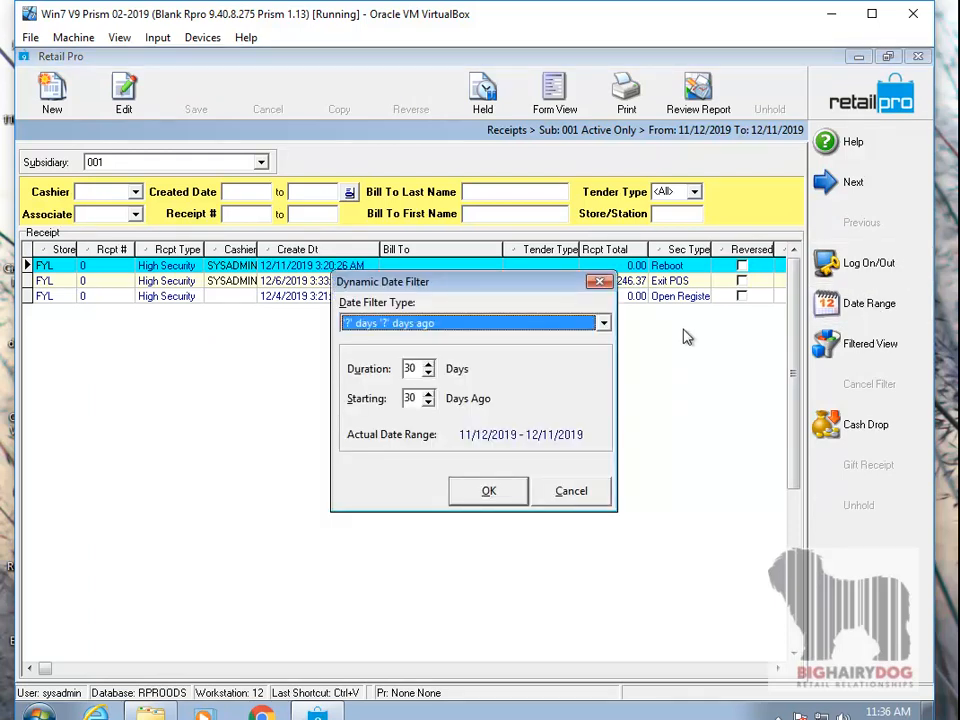
left_click(574, 324)
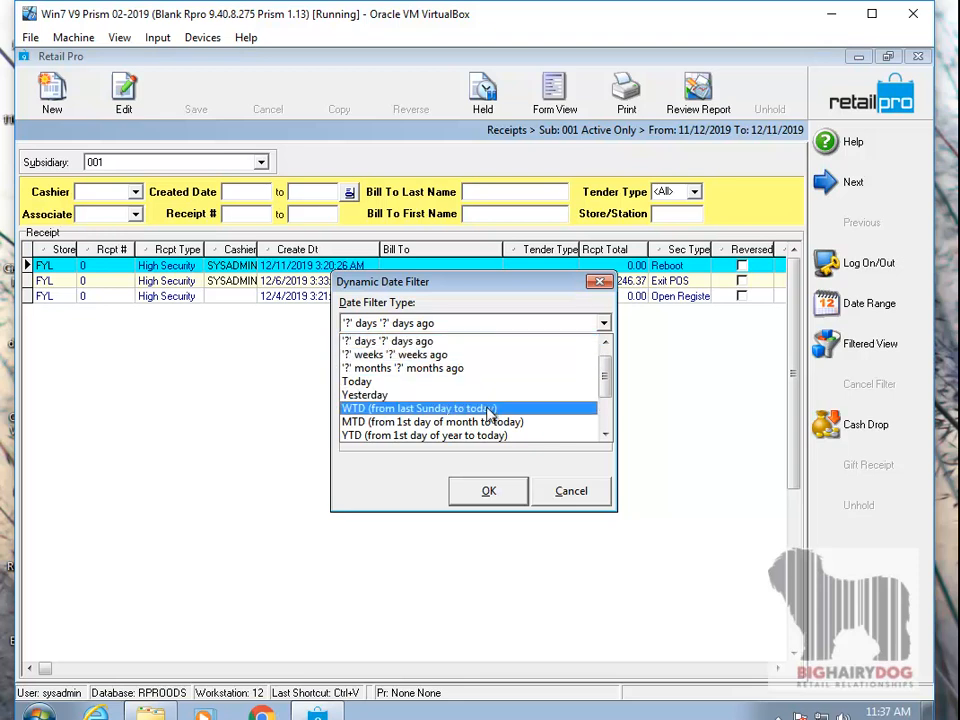
left_click_drag(606, 381, 604, 403)
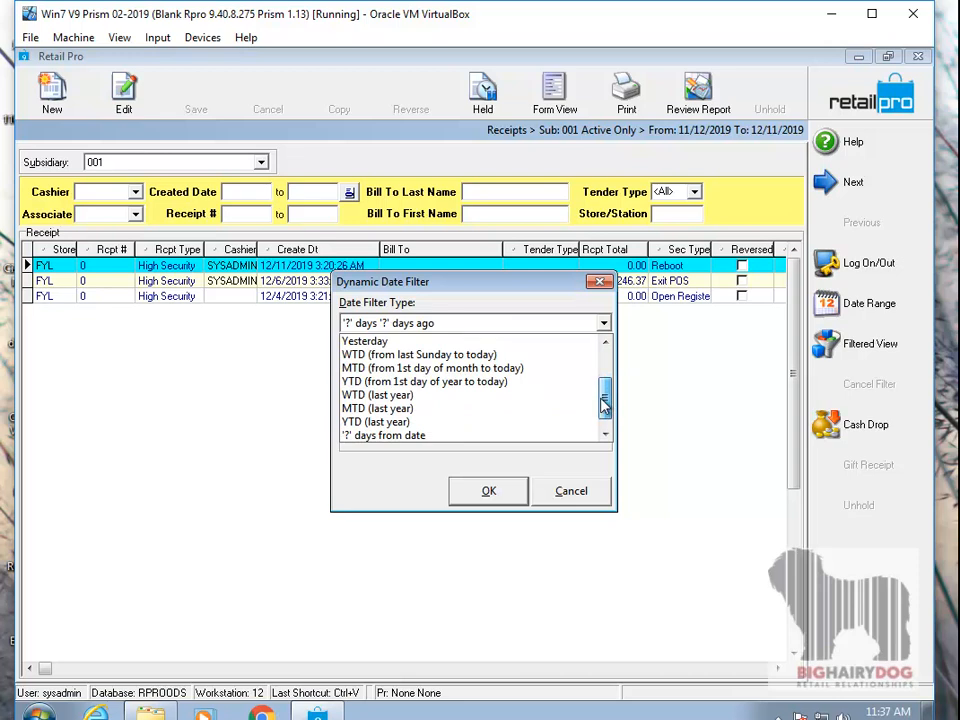
left_click_drag(604, 403, 606, 369)
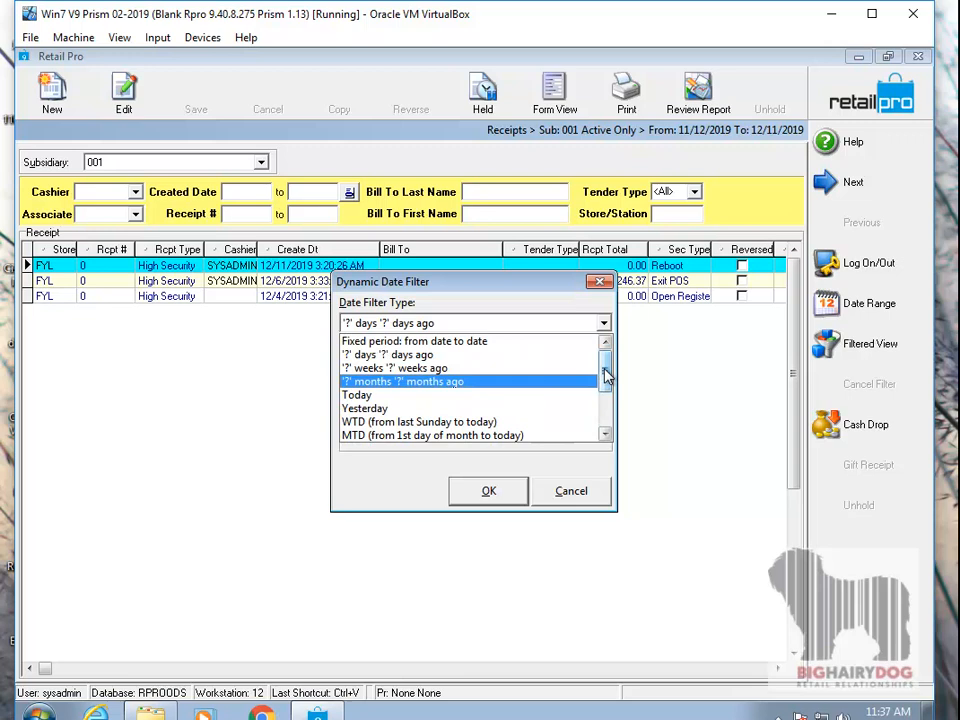
left_click(487, 342)
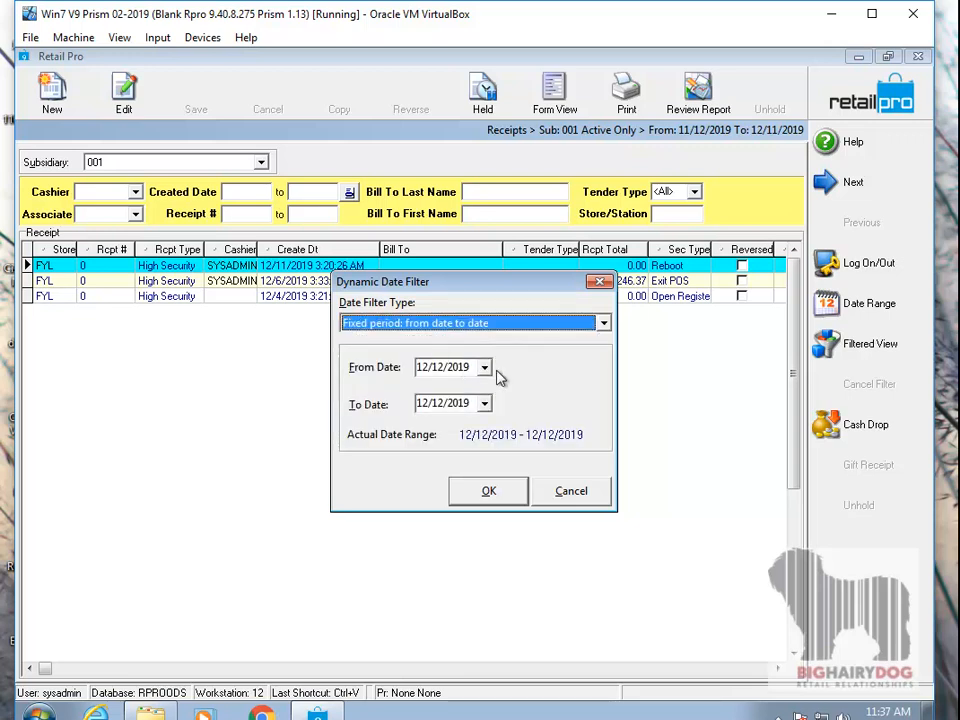
- Set the fixed period's From Date to 8/1/2019
left_click(484, 368)
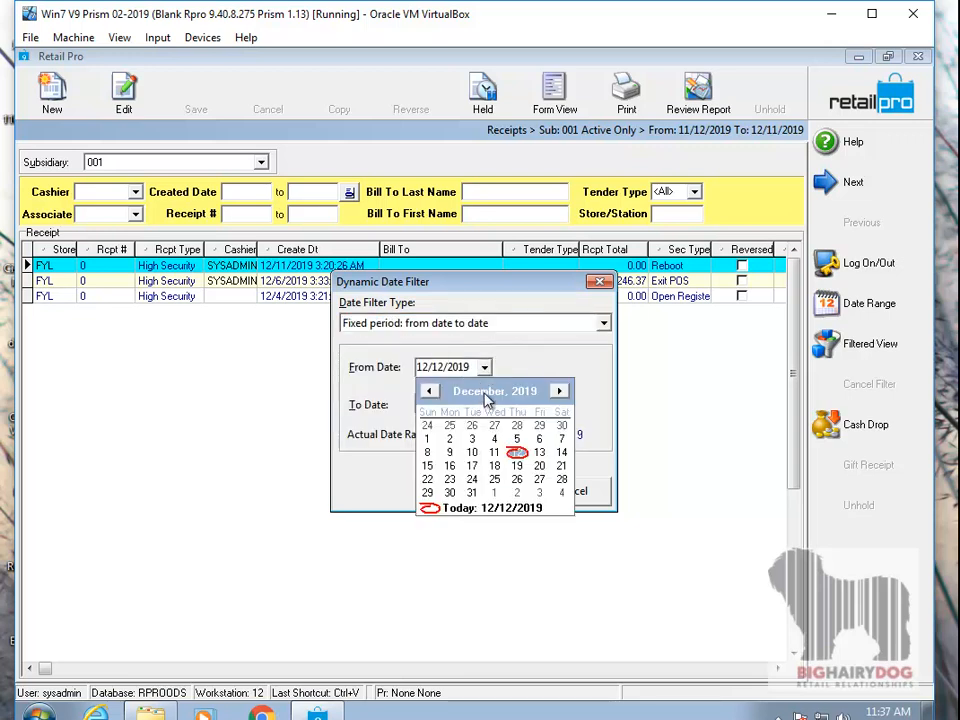
left_click(487, 393)
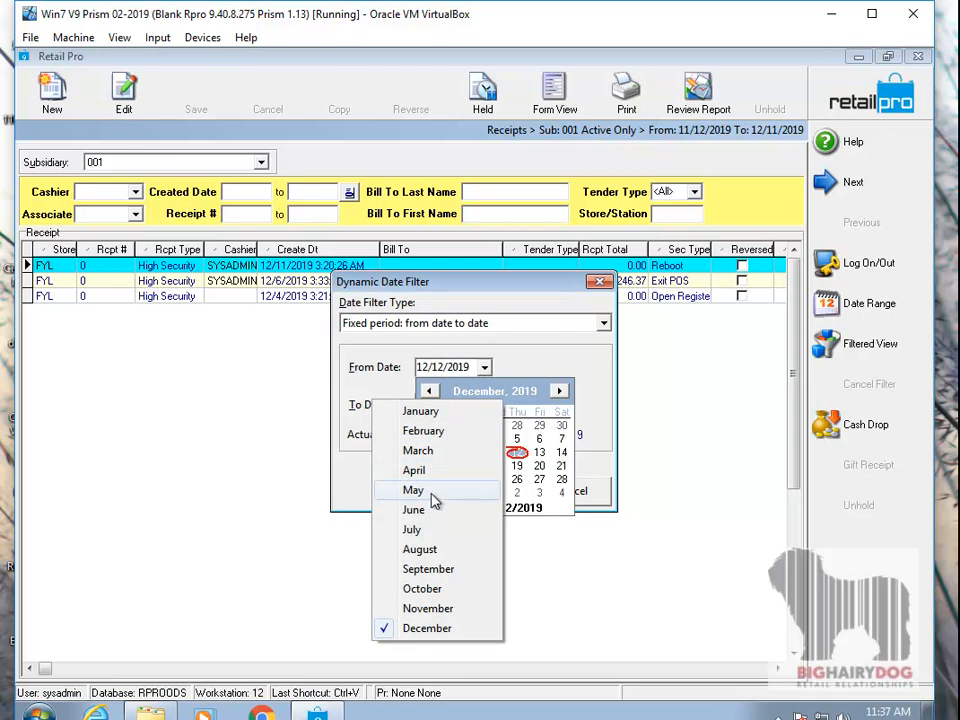
left_click(440, 549)
left_click(516, 425)
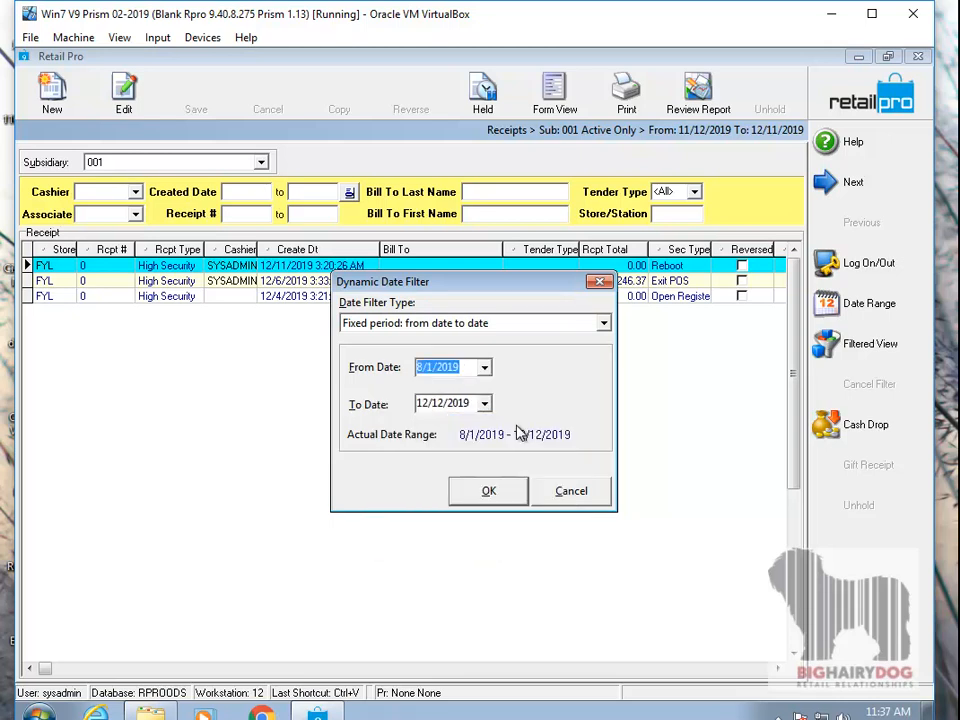
- Set the fixed period's To Date to 8/12/2019 and apply the date filter to the receipt list
left_click(484, 403)
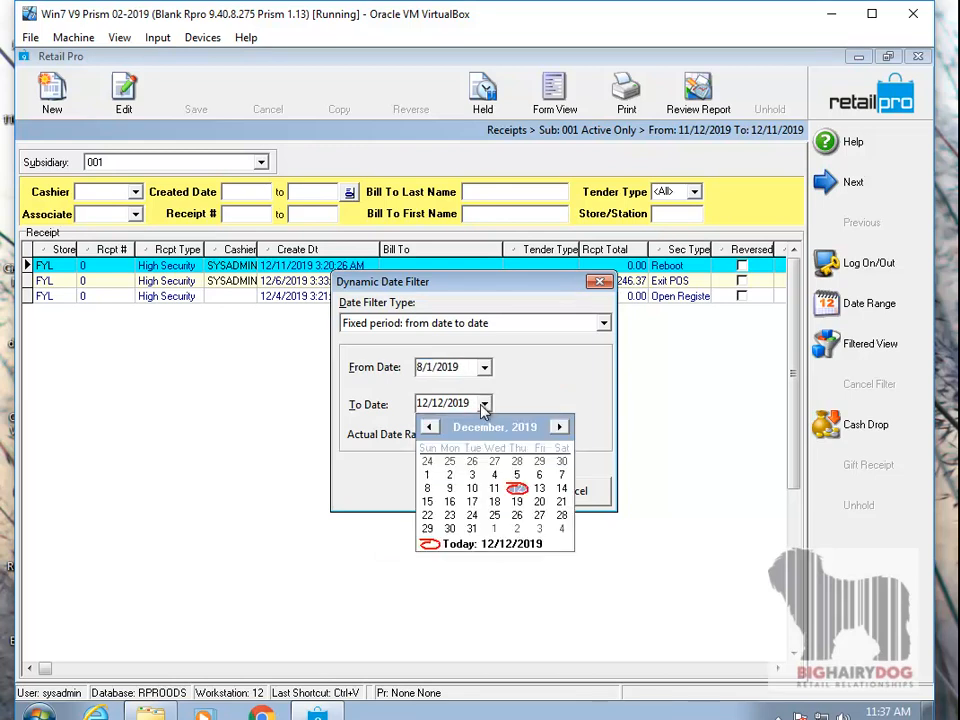
left_click(485, 430)
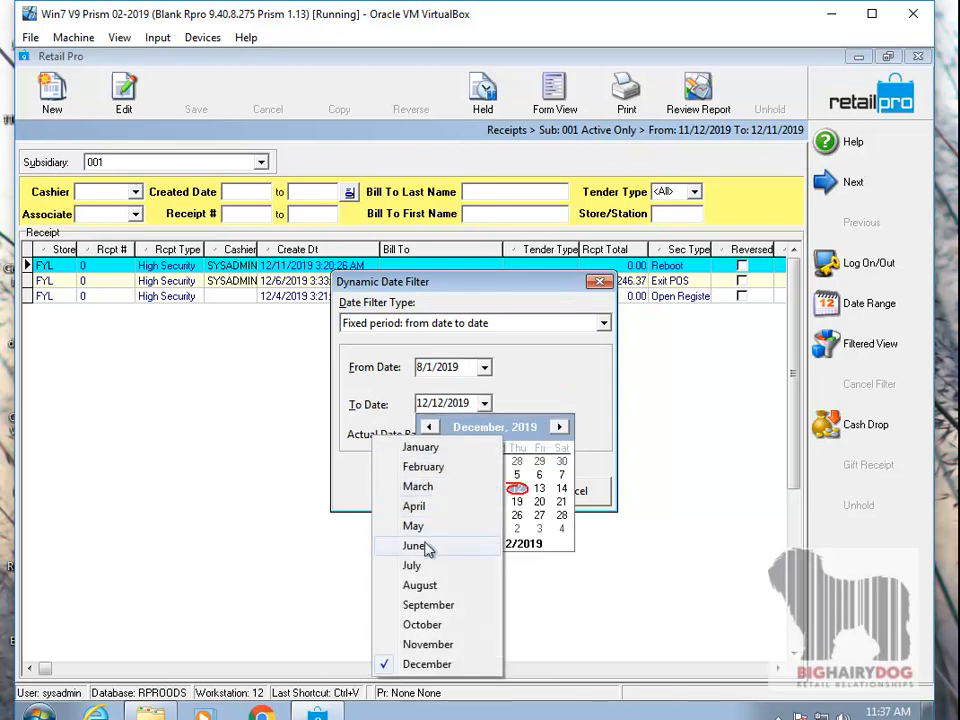
left_click(424, 585)
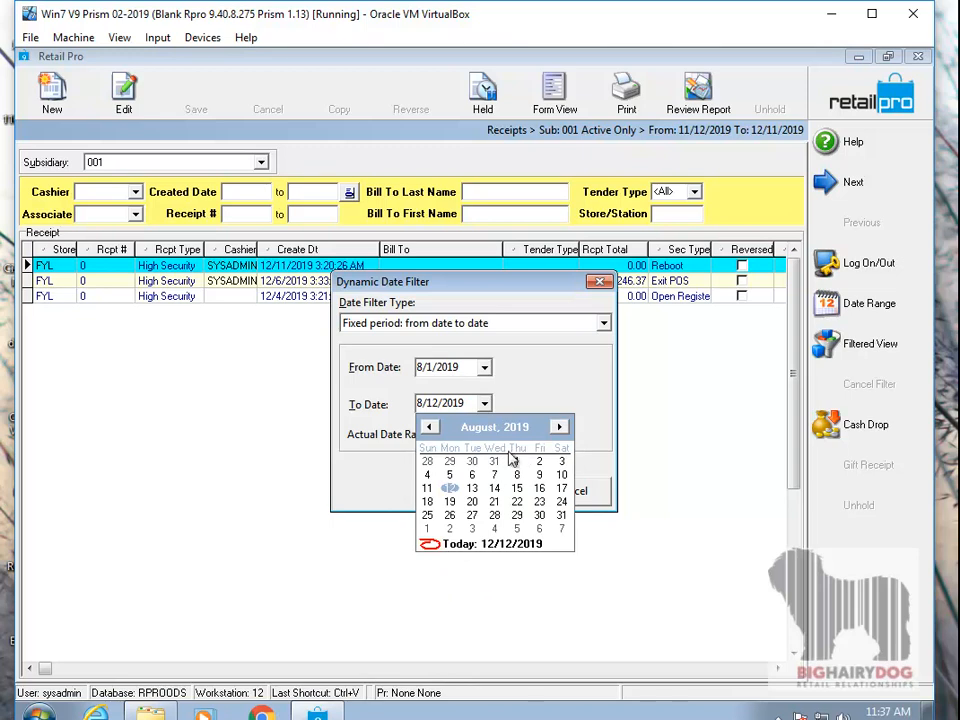
left_click(451, 489)
left_click(488, 491)
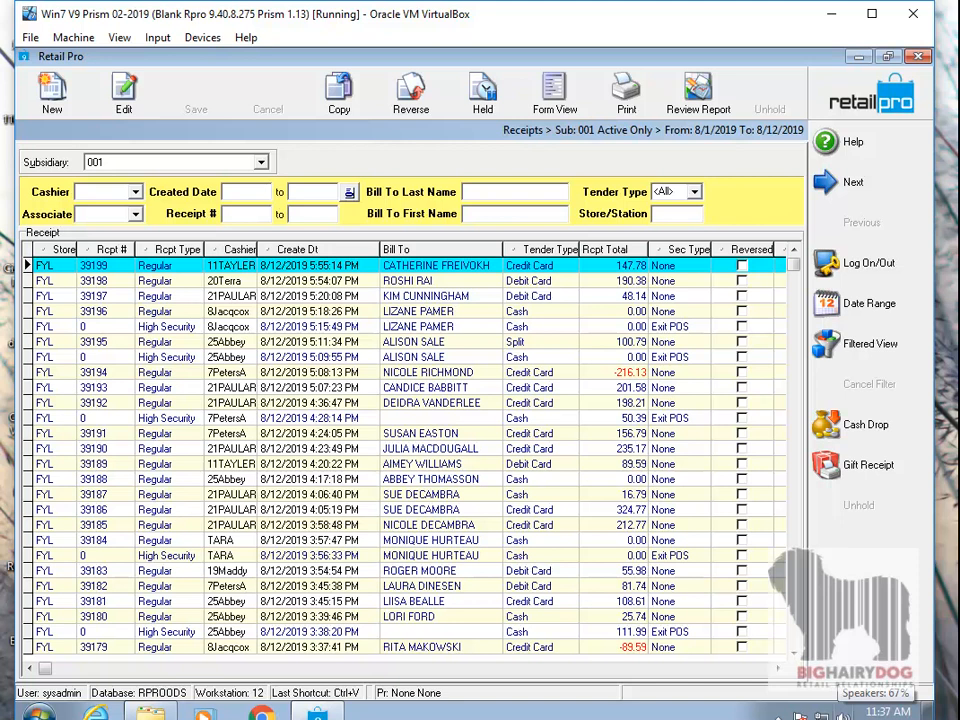
left_click(864, 108)
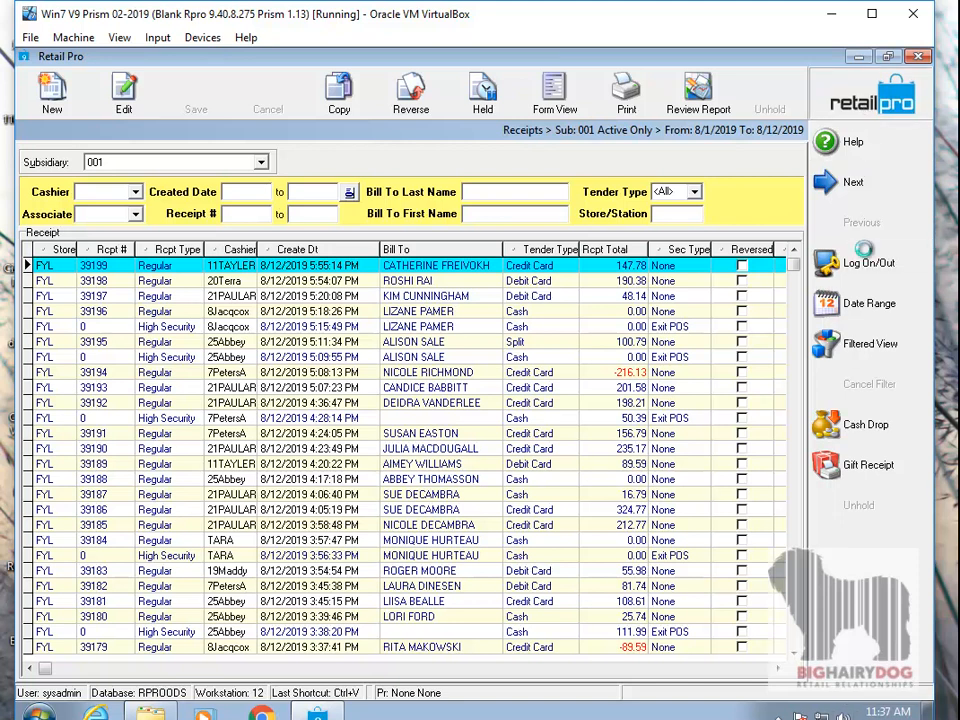